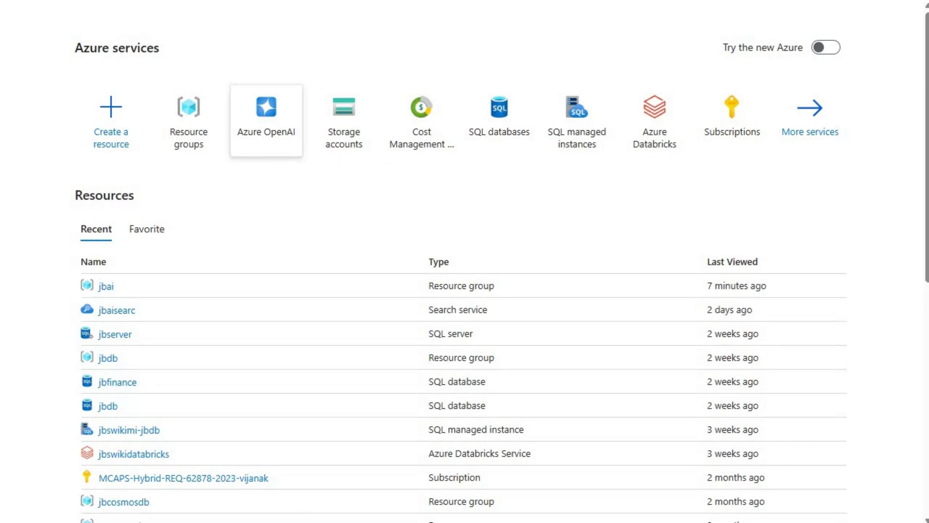
Step: Start a new Azure OpenAI resource named jboaiservice with the Standard S0 pricing tier
{"action": "left_click", "coordinate": [266, 116]}
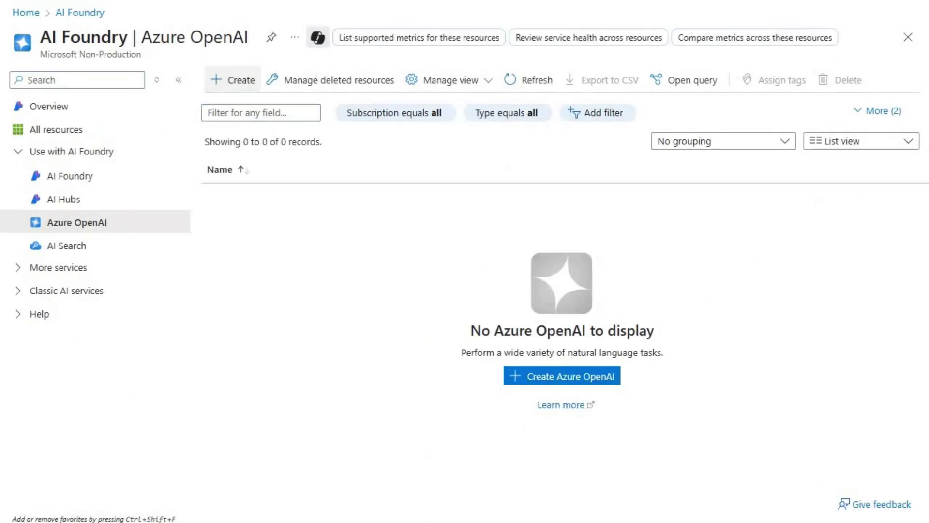
{"action": "left_click", "coordinate": [232, 79]}
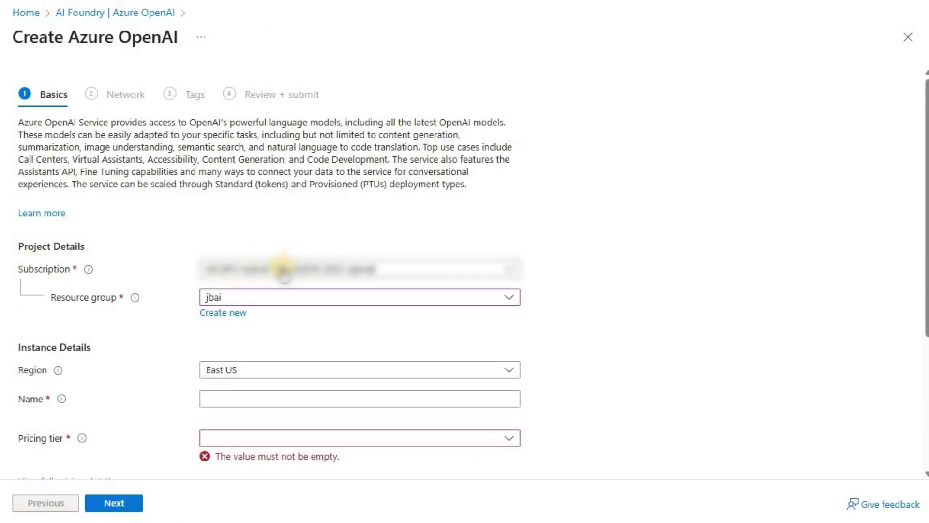
{"action": "left_click", "coordinate": [243, 405]}
{"action": "type", "text": "jboaiservice"}
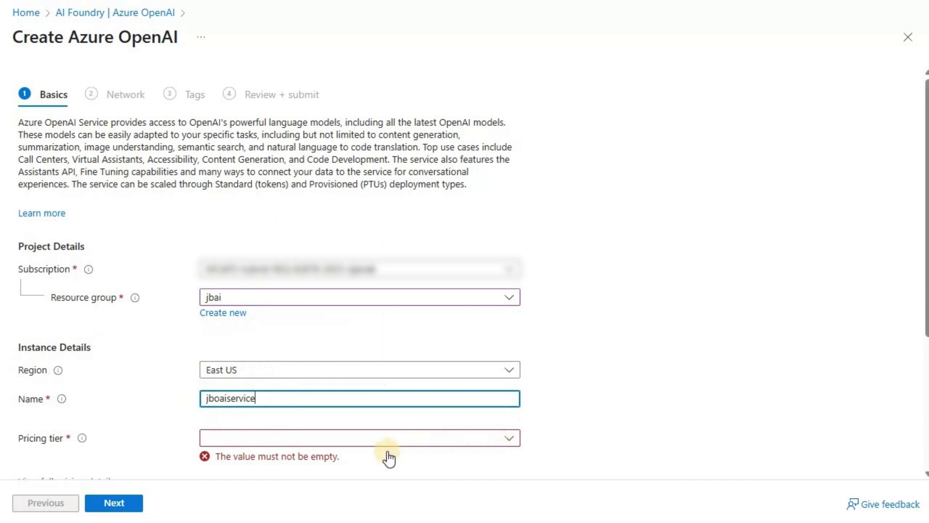
{"action": "left_click", "coordinate": [374, 438]}
{"action": "left_click", "coordinate": [230, 458]}
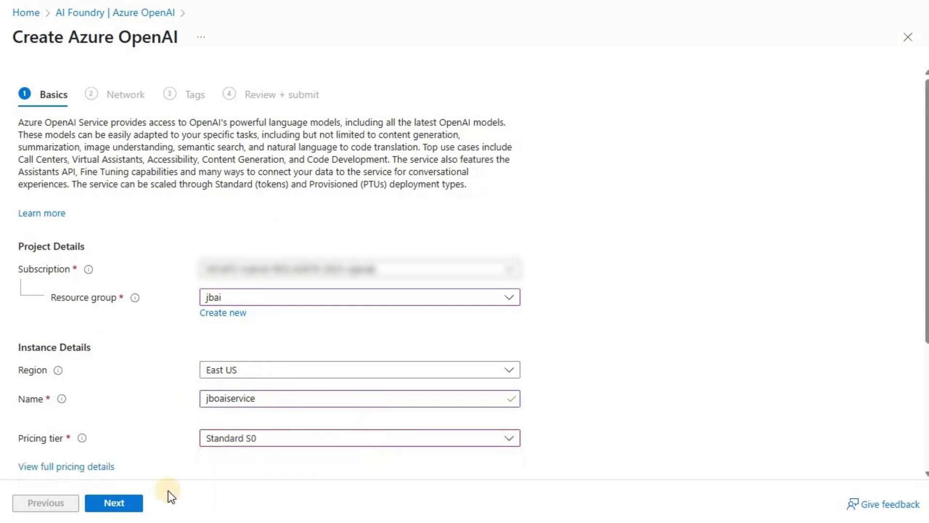
Step: Accept the default network access and tags, and submit the creation of the Azure OpenAI resource
{"action": "left_click", "coordinate": [114, 502]}
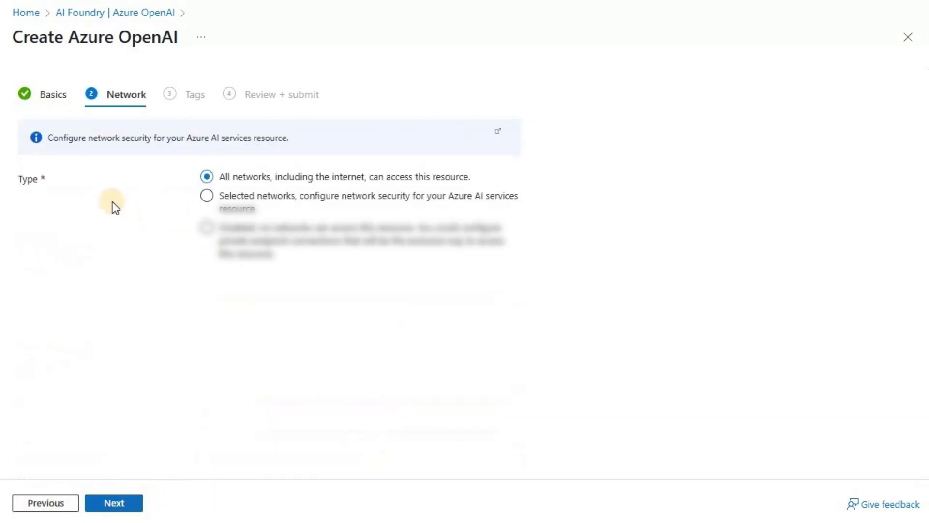
{"action": "left_click", "coordinate": [114, 503]}
{"action": "left_click", "coordinate": [114, 503]}
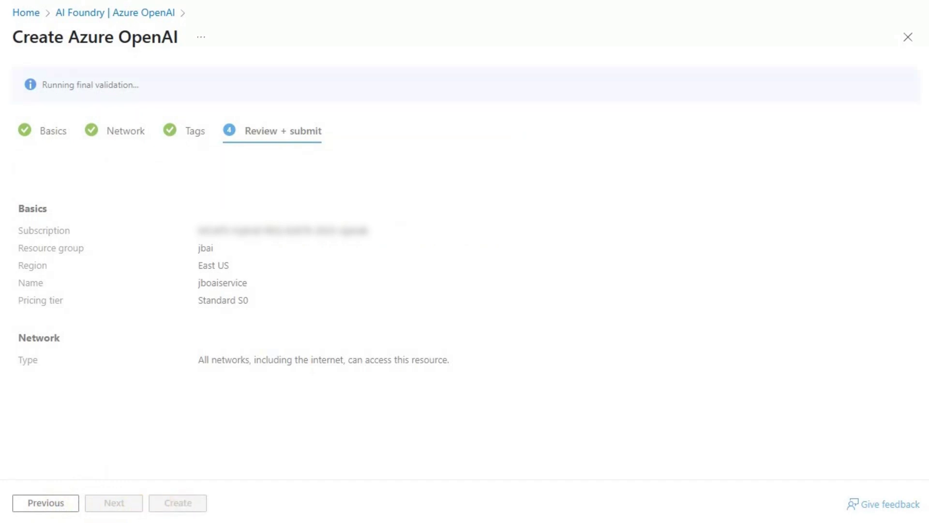
{"action": "left_click", "coordinate": [178, 503]}
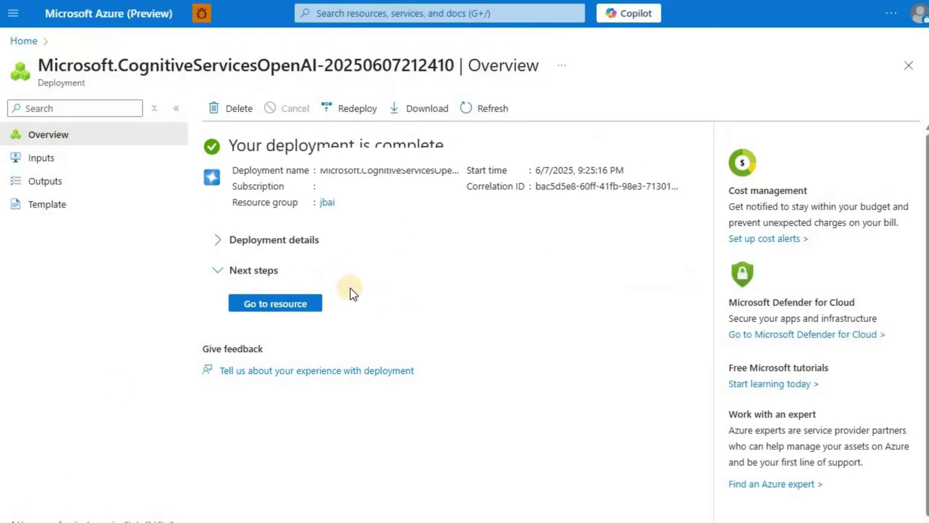
Step: Go to the deployed resource and open it in the Azure AI Foundry portal
{"action": "left_click", "coordinate": [303, 305]}
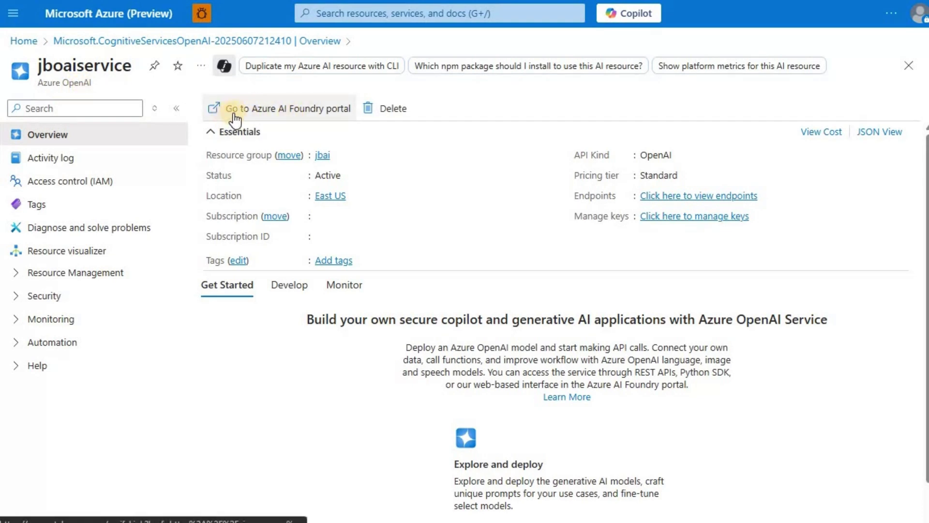
{"action": "left_click", "coordinate": [291, 112]}
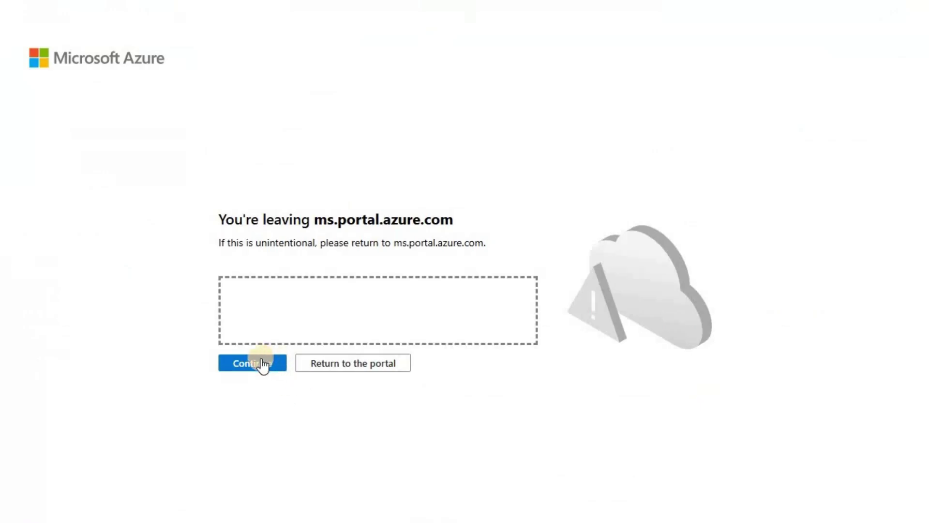
{"action": "left_click", "coordinate": [254, 364]}
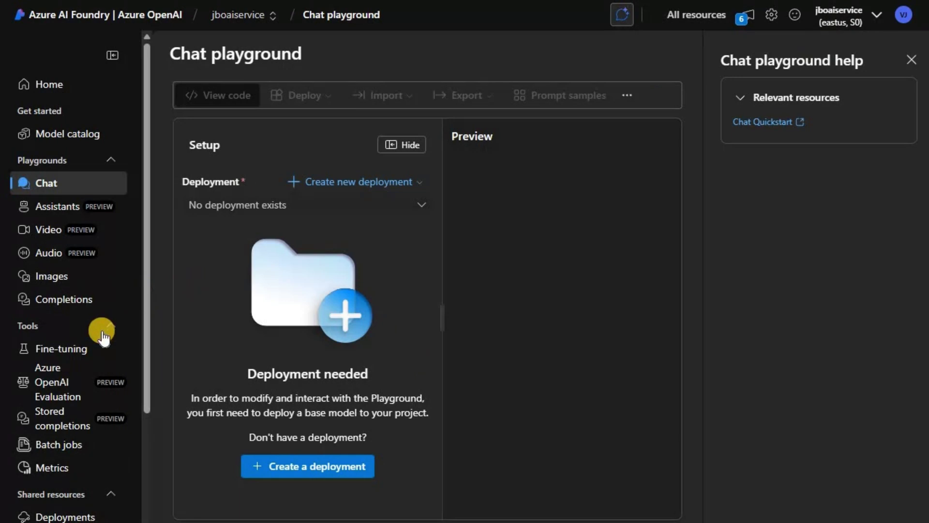
Step: Start deploying a base model from the resource's model deployments
{"action": "scroll", "coordinate": [53, 372], "scroll_direction": "down", "scroll_amount": 3}
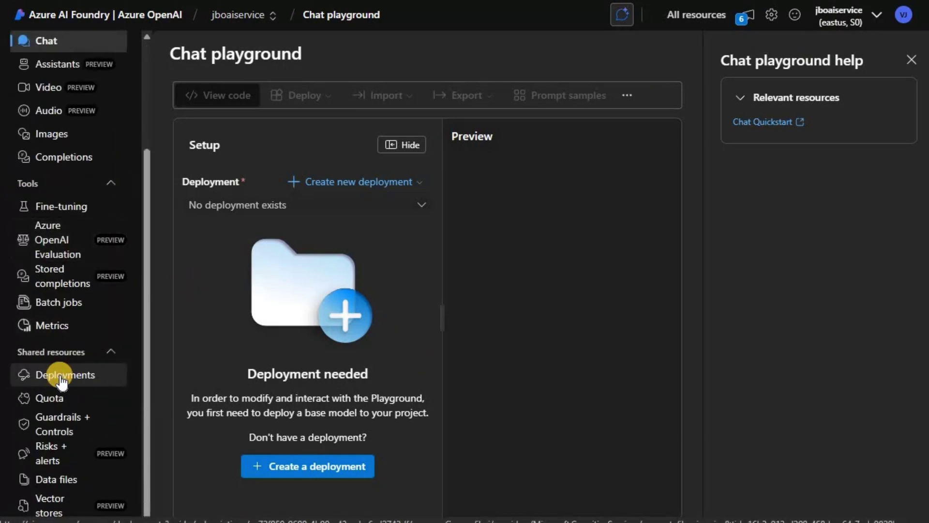
{"action": "left_click", "coordinate": [60, 380]}
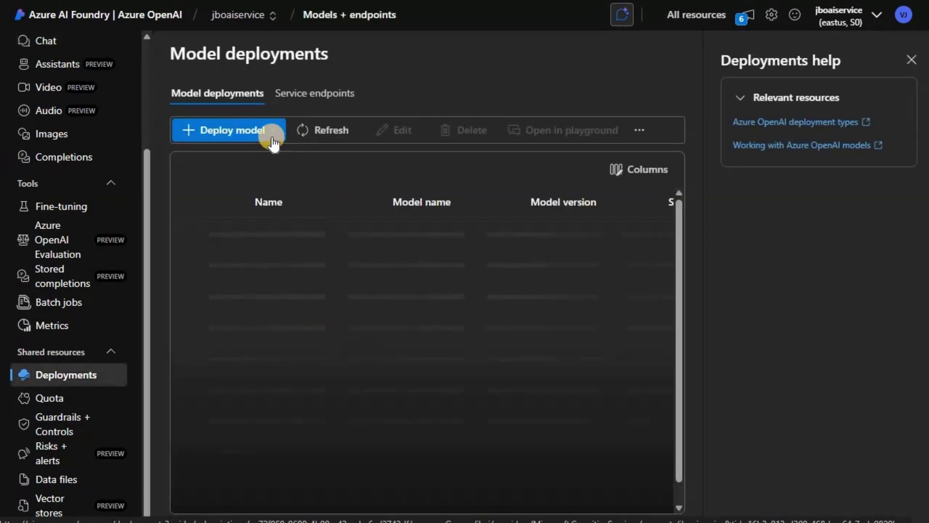
{"action": "left_click", "coordinate": [273, 141]}
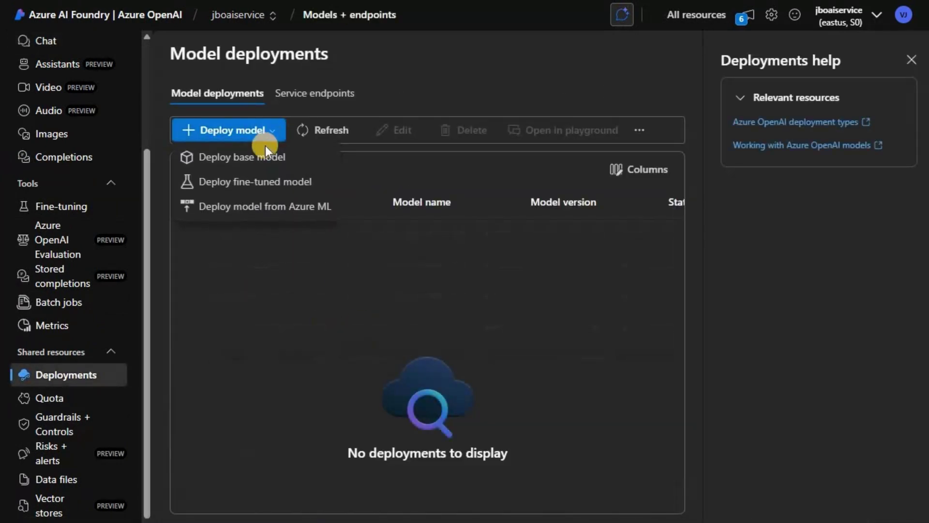
{"action": "left_click", "coordinate": [230, 160]}
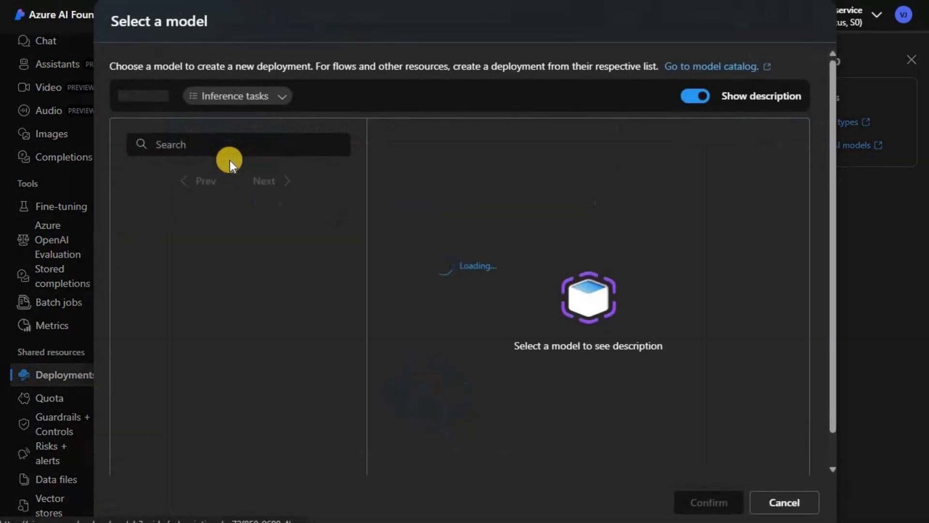
Step: Find the gpt-4o chat completion model and confirm it for deployment
{"action": "left_click", "coordinate": [233, 145]}
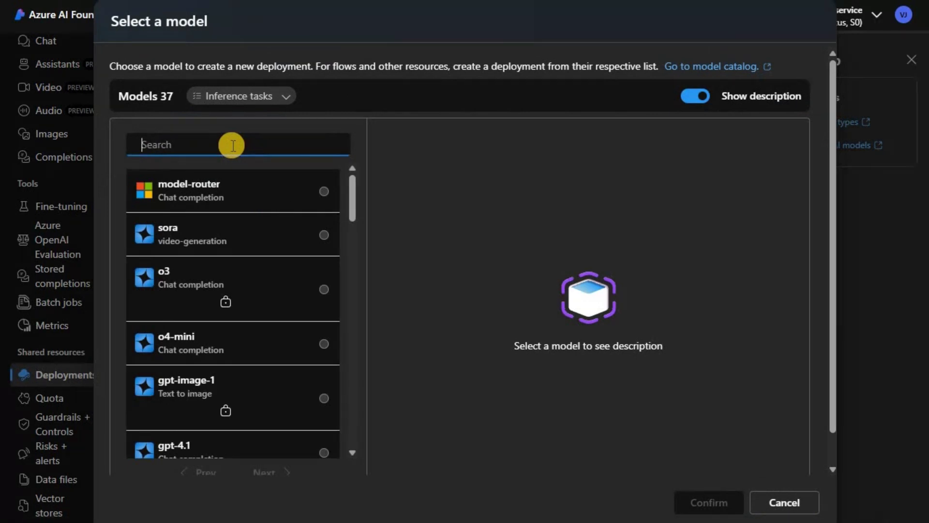
{"action": "type", "text": "gpt-4o"}
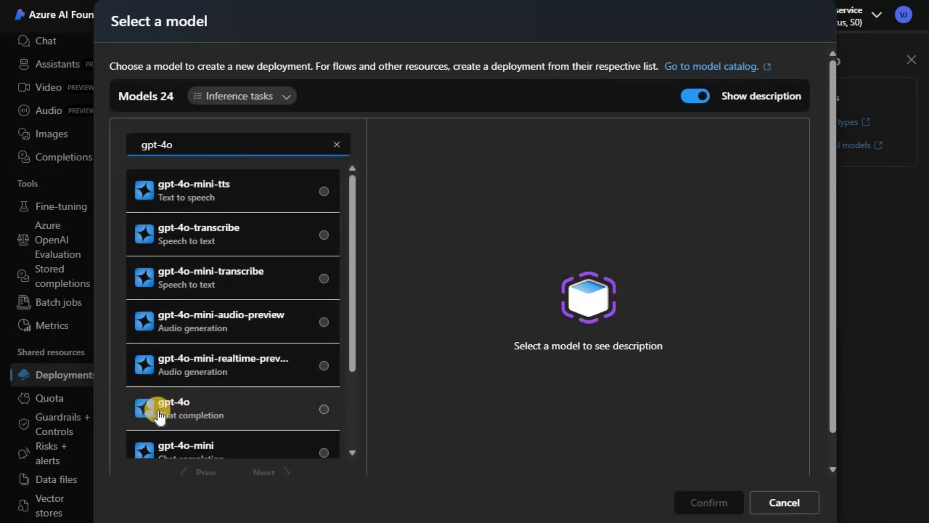
{"action": "left_click", "coordinate": [200, 410]}
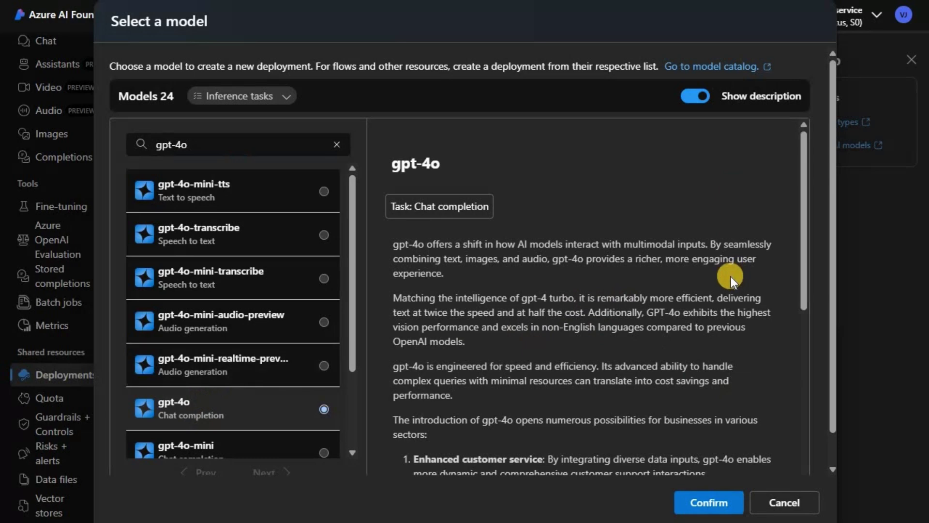
{"action": "scroll", "coordinate": [715, 456], "scroll_direction": "down", "scroll_amount": 5}
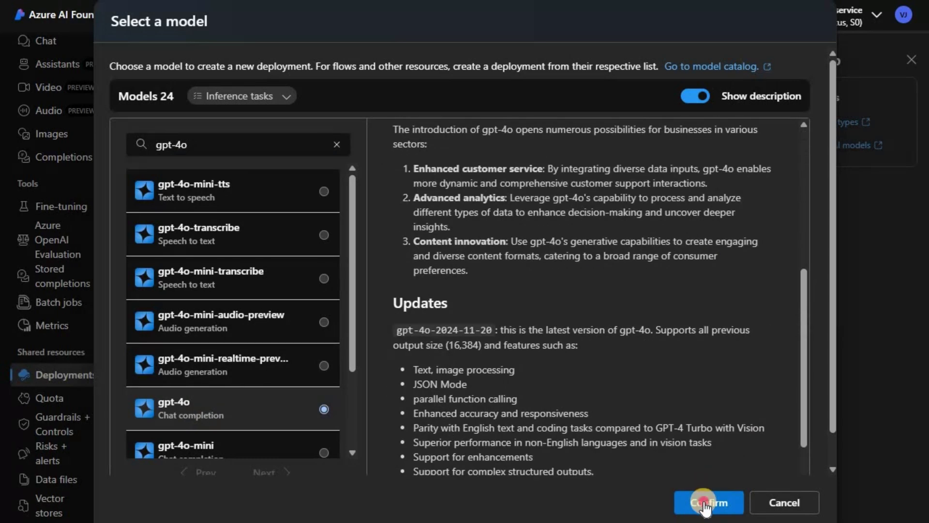
{"action": "key", "text": "Return"}
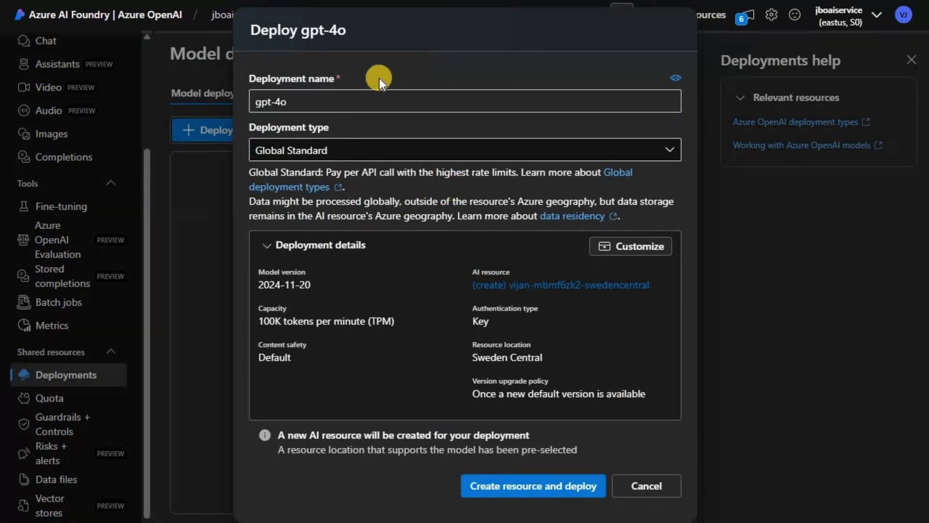
Step: Expand the customizable deployment details and name the deployment jboaiservice-deployment
{"action": "left_click", "coordinate": [284, 101]}
{"action": "left_click", "coordinate": [633, 249]}
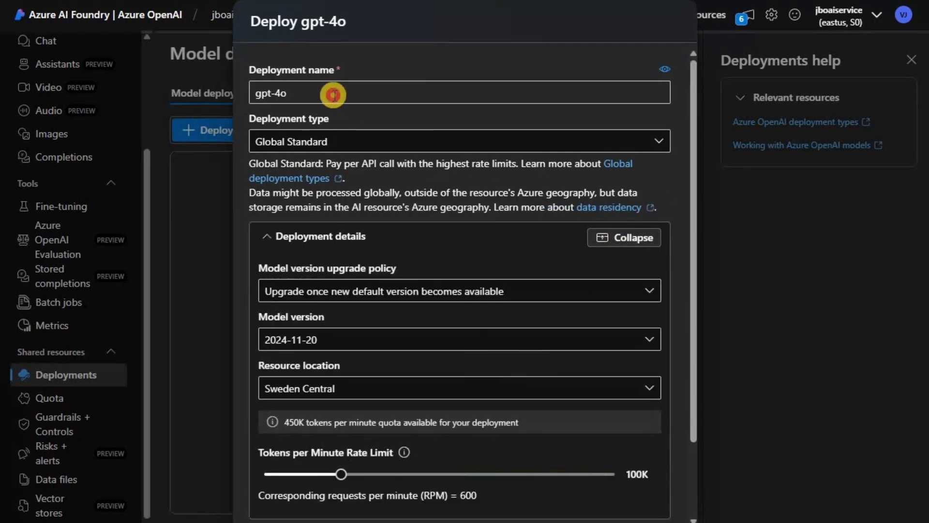
{"action": "left_click", "coordinate": [263, 92]}
{"action": "left_click_drag", "start_coordinate": [270, 92], "coordinate": [430, 100]}
{"action": "key", "text": "ctrl+a"}
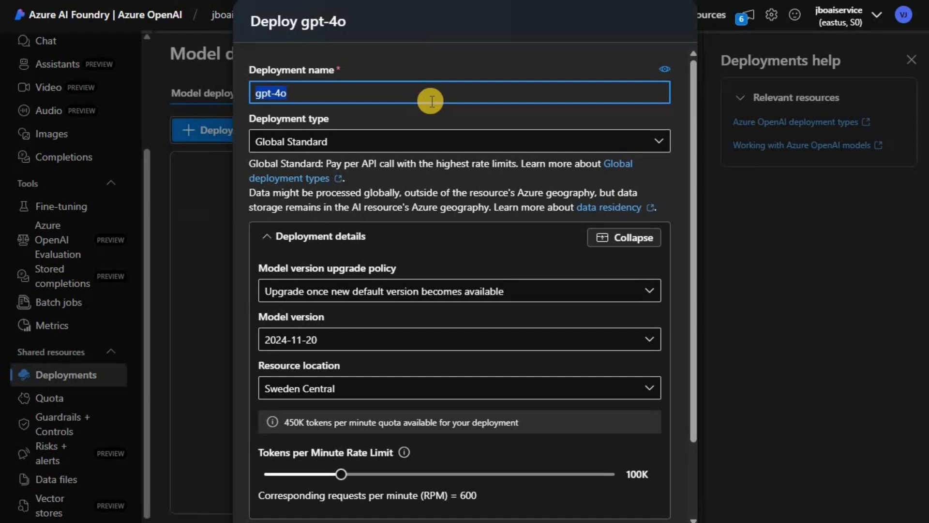
{"action": "type", "text": "jboaiservice"}
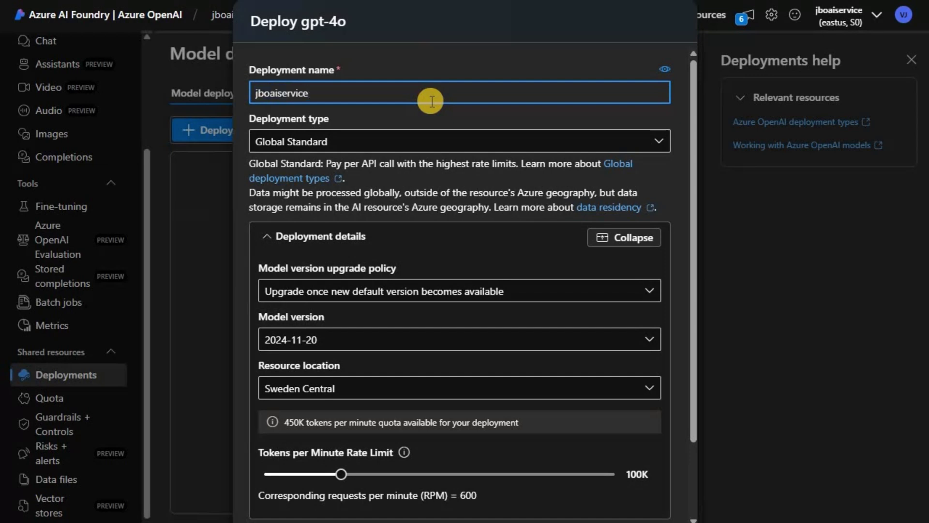
{"action": "type", "text": "-deployment"}
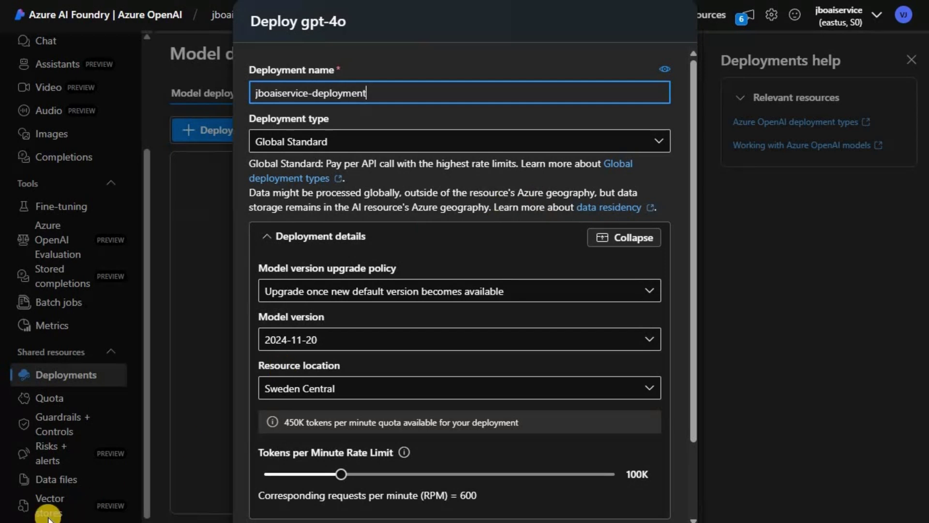
{"action": "left_click", "coordinate": [584, 193]}
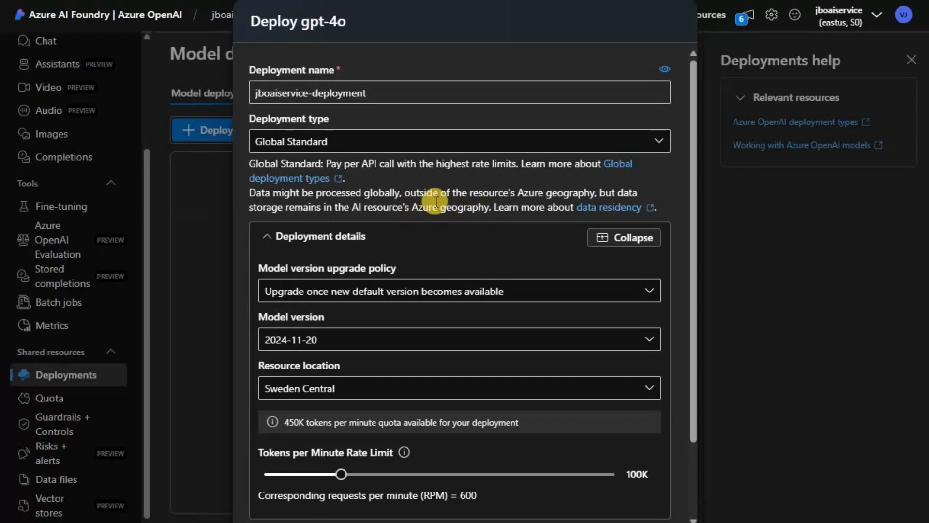
Step: Try the Standard deployment type and switch back to Global Standard
{"action": "left_click", "coordinate": [658, 143]}
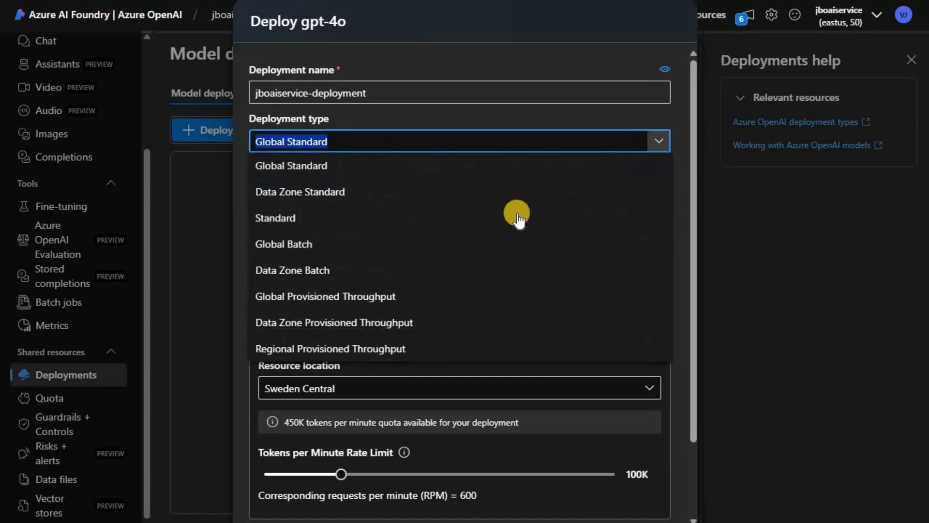
{"action": "left_click", "coordinate": [320, 218]}
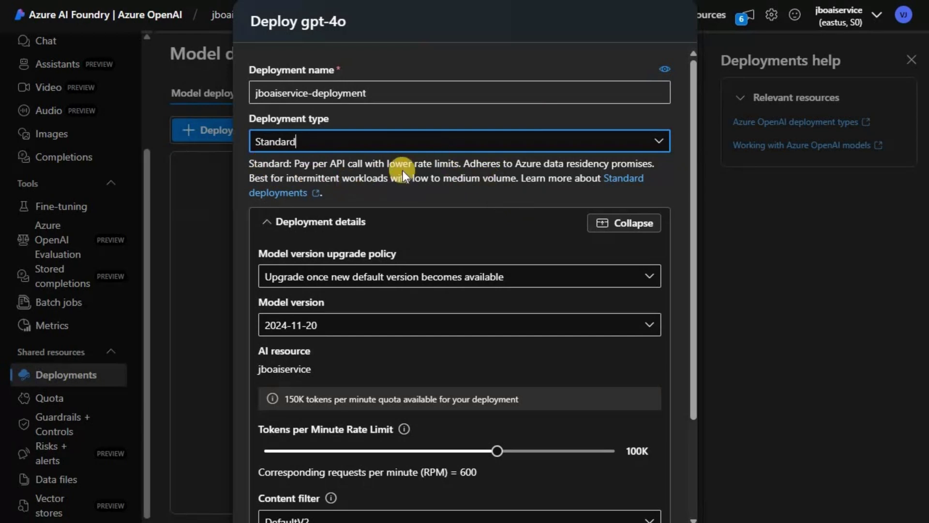
{"action": "left_click", "coordinate": [661, 142]}
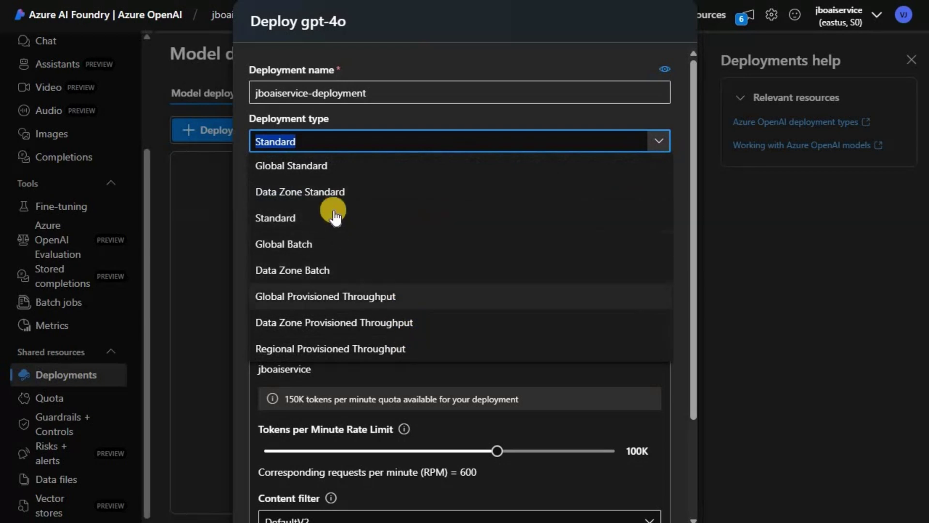
{"action": "left_click", "coordinate": [347, 167]}
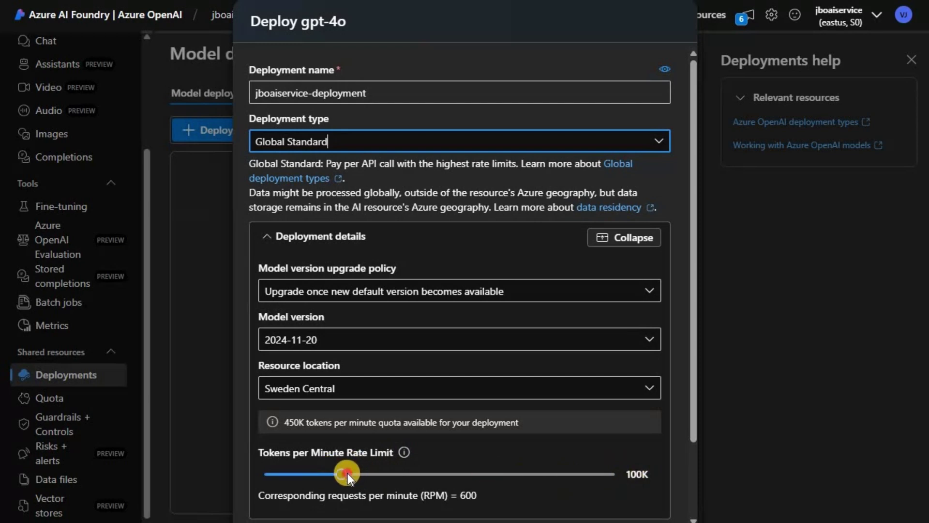
Step: Set the tokens per minute rate limit to 50K, and create the resource and deploy the model
{"action": "left_click_drag", "start_coordinate": [348, 473], "coordinate": [302, 477]}
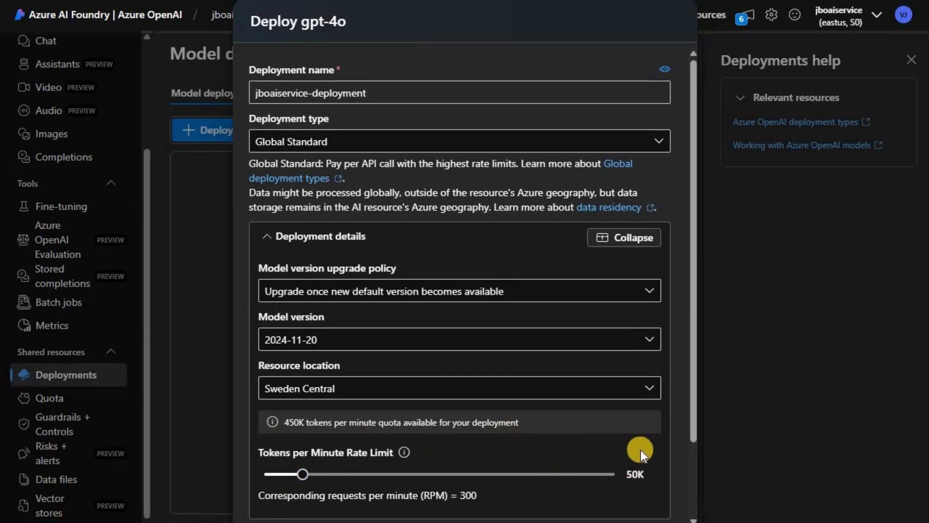
{"action": "scroll", "coordinate": [633, 401], "scroll_direction": "down", "scroll_amount": 2}
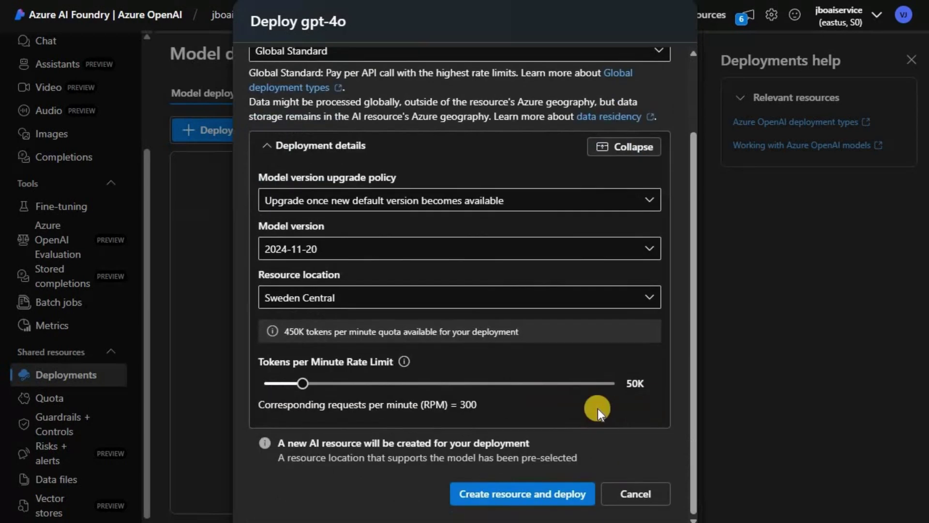
{"action": "left_click", "coordinate": [503, 490]}
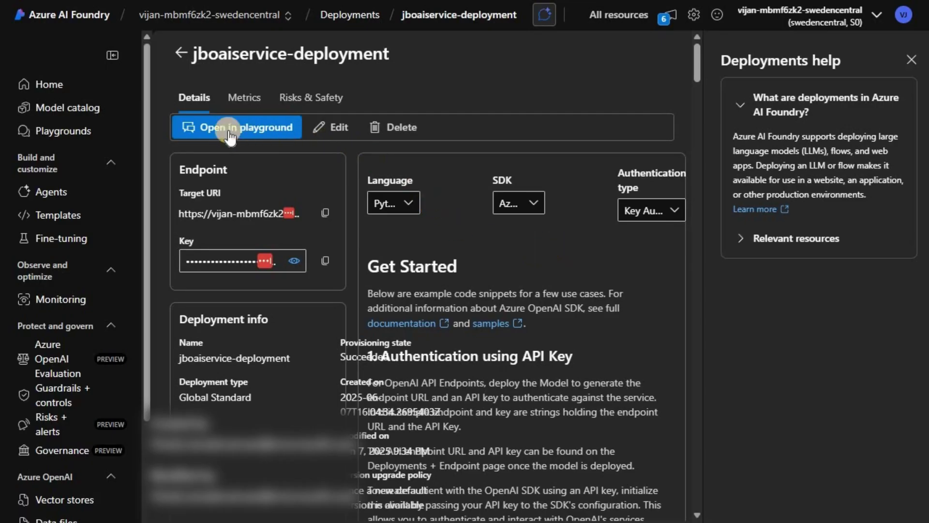
Step: Open the deployed model in the chat playground and select jboaiservice-deployment (version:2024-11-20) as its deployment
{"action": "left_click", "coordinate": [228, 128]}
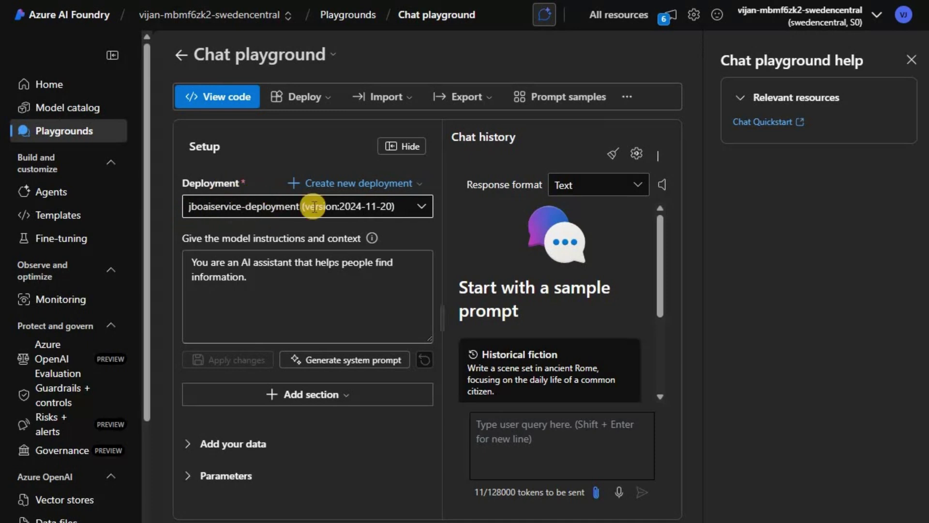
{"action": "left_click", "coordinate": [424, 207]}
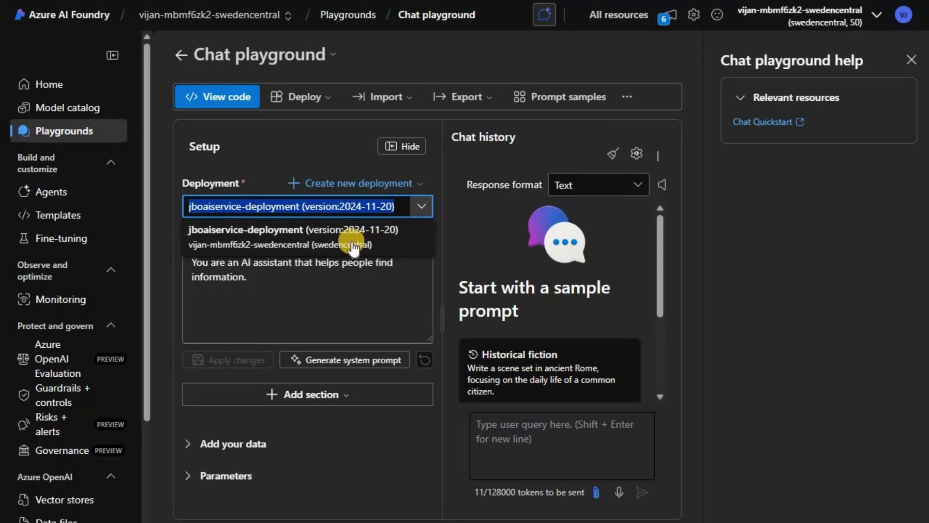
{"action": "left_click", "coordinate": [318, 227]}
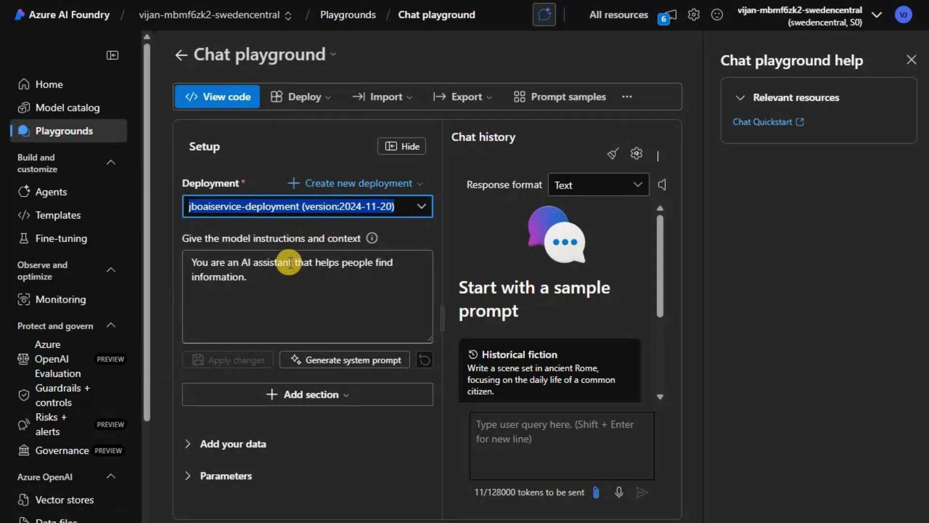
{"action": "left_click", "coordinate": [275, 292]}
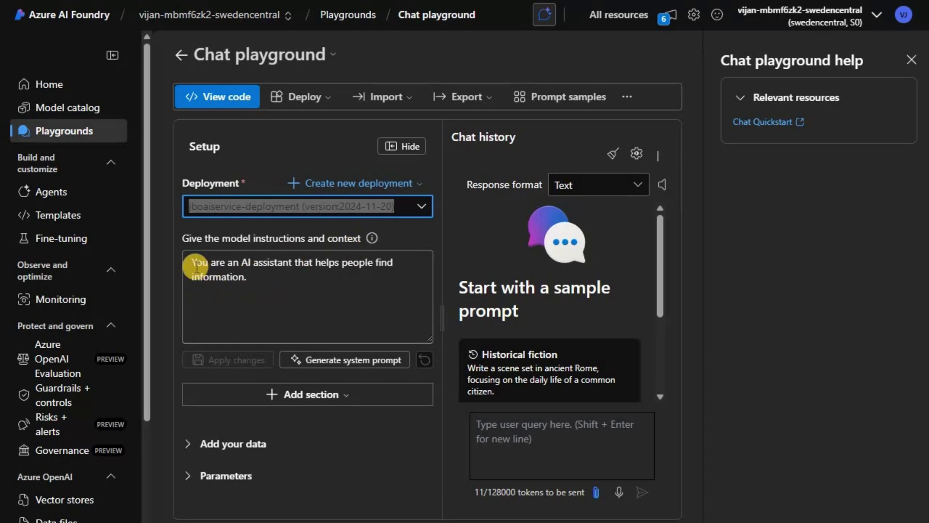
Step: Change the model instructions so the opening describes "a travel assistant" instead of an AI assistant
{"action": "double_click", "coordinate": [246, 262]}
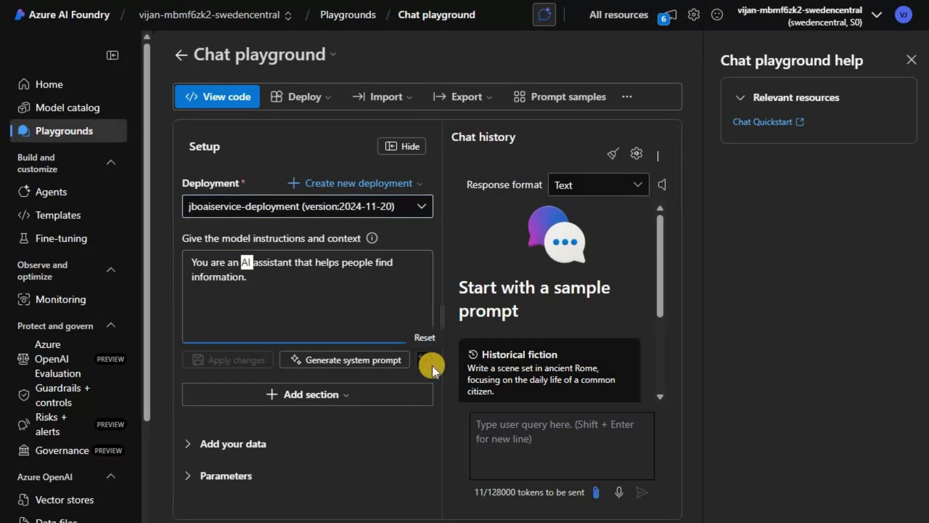
{"action": "key", "text": "BackSpace"}
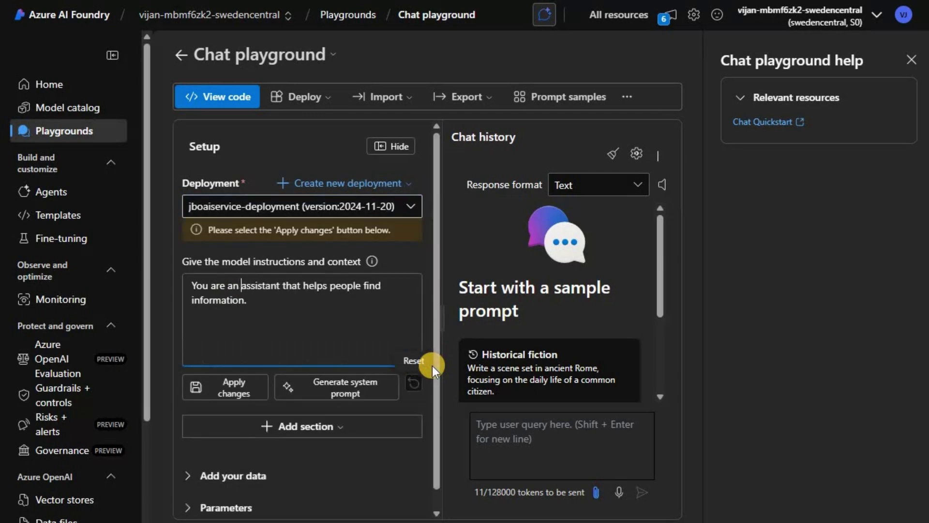
{"action": "key", "text": "BackSpace"}
{"action": "key", "text": "BackSpace"}
{"action": "type", "text": "trav"}
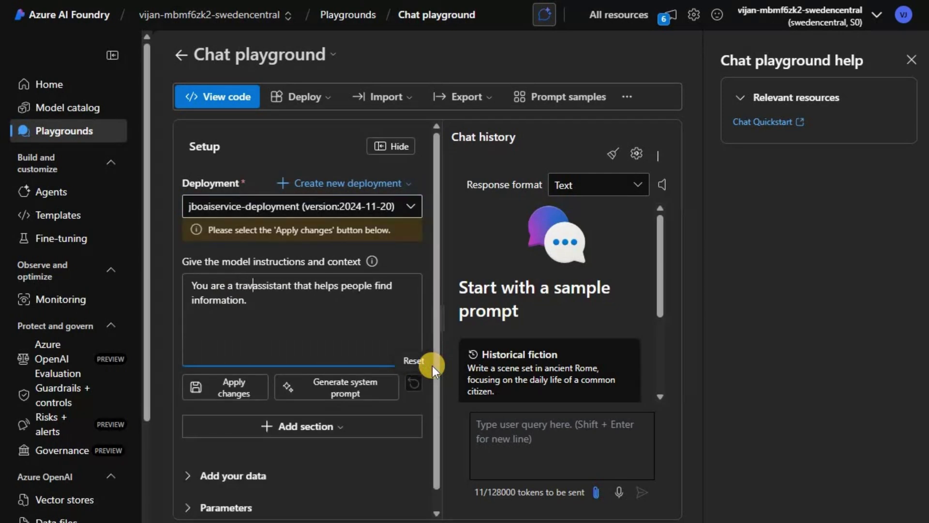
{"action": "type", "text": "el"}
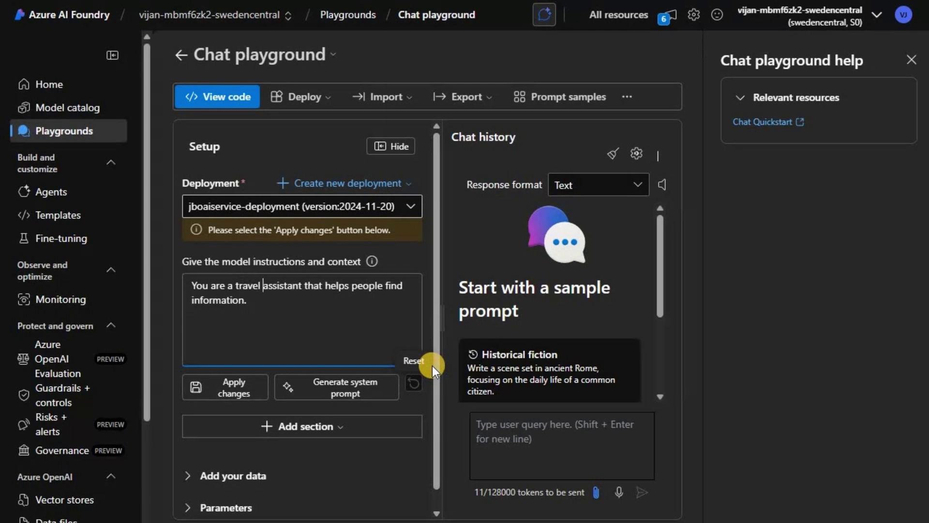
Step: Extend the end of the model instructions with "about the places they are going to travel."
{"action": "key", "text": "End"}
{"action": "key", "text": "Down"}
{"action": "key", "text": "BackSpace"}
{"action": "type", "text": "about the places"}
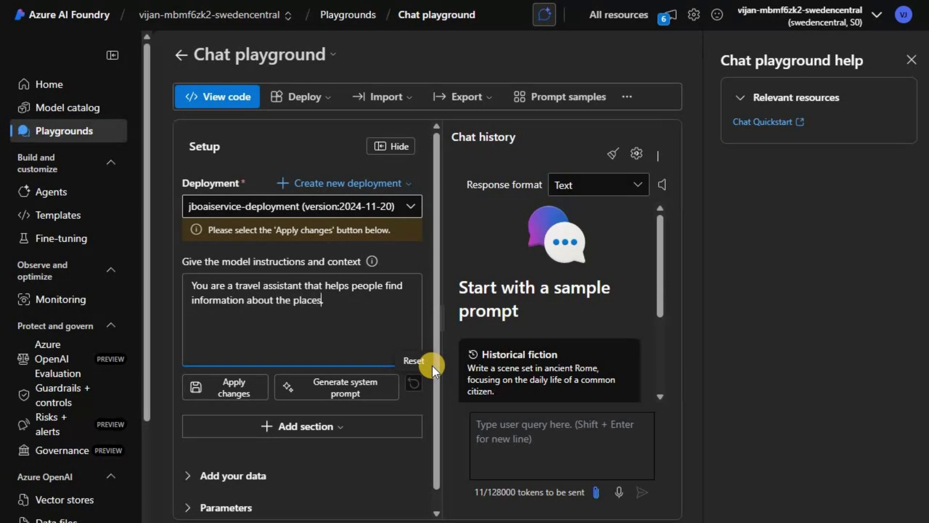
{"action": "type", "text": " they are going to travel."}
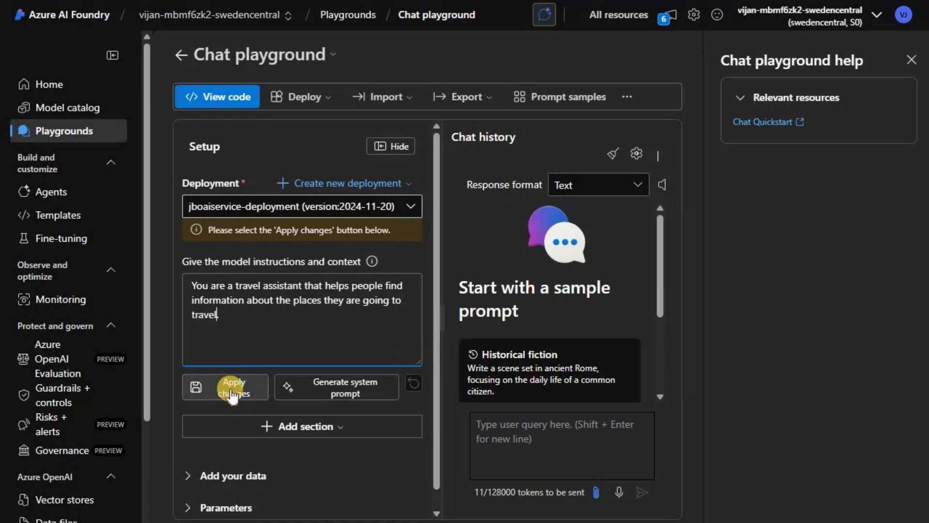
Step: Expand the Add your data section, look over its data source option, and collapse the section again
{"action": "scroll", "coordinate": [203, 450], "scroll_direction": "down", "scroll_amount": 1}
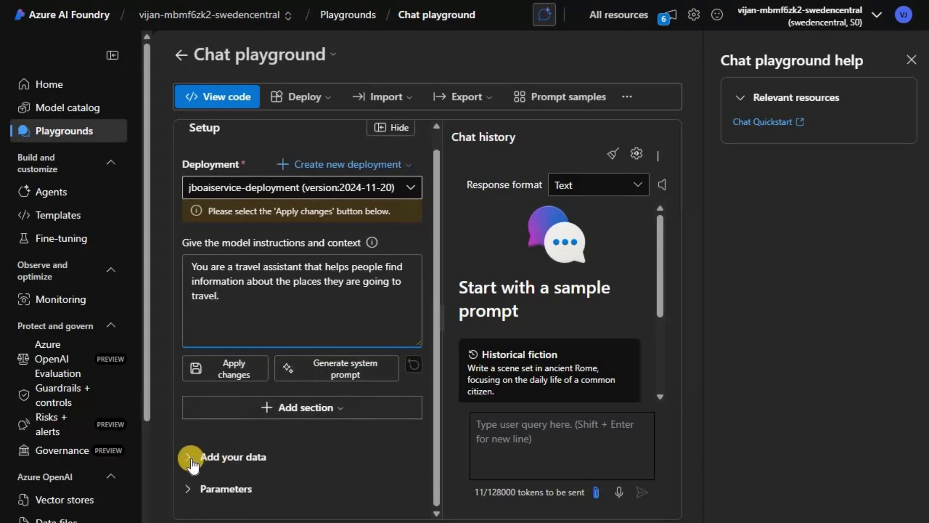
{"action": "left_click", "coordinate": [190, 459]}
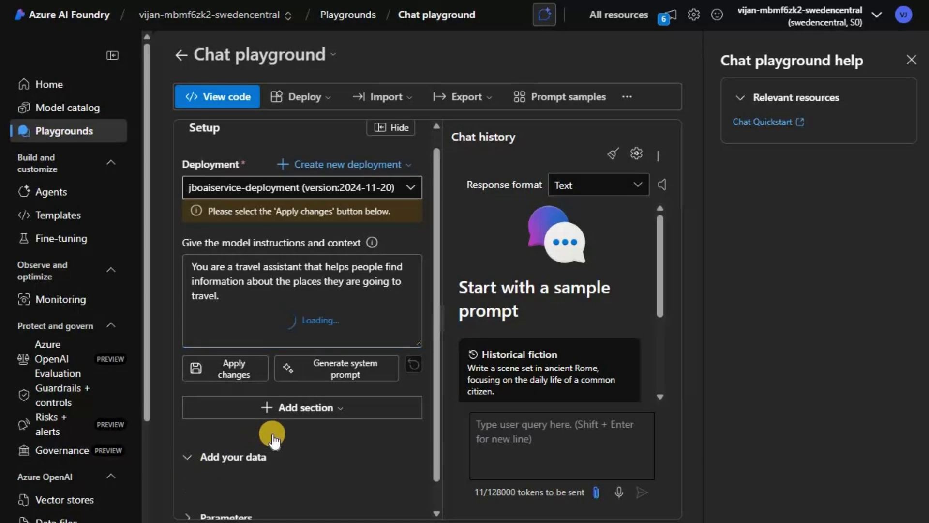
{"action": "scroll", "coordinate": [272, 435], "scroll_direction": "down", "scroll_amount": 1}
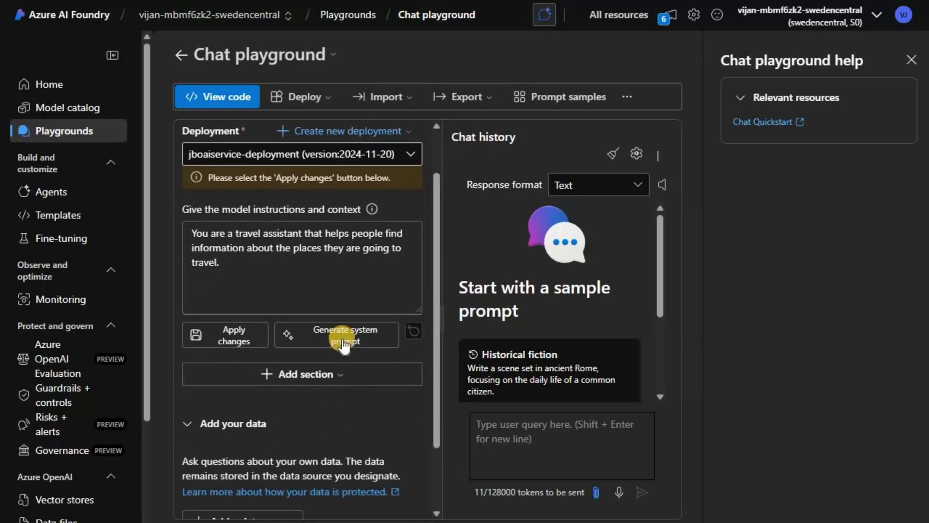
{"action": "scroll", "coordinate": [343, 345], "scroll_direction": "down", "scroll_amount": 2}
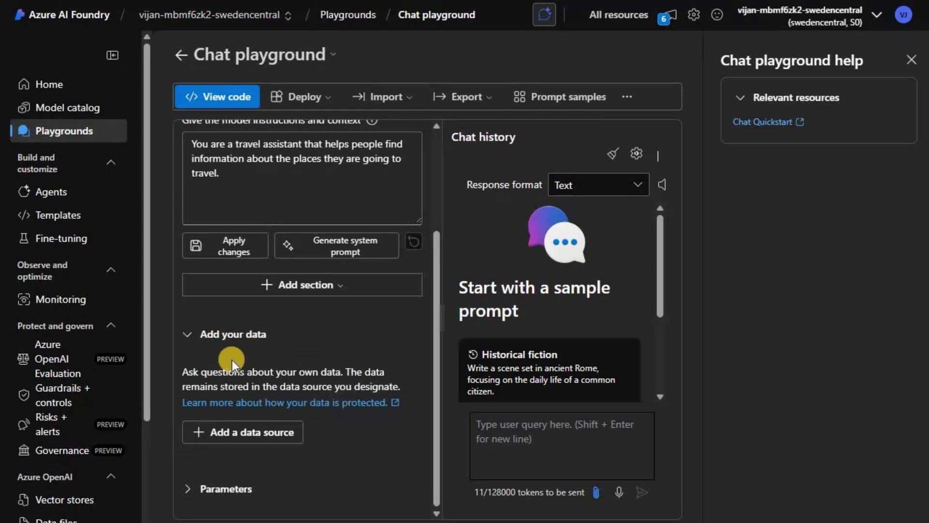
{"action": "left_click", "coordinate": [188, 333]}
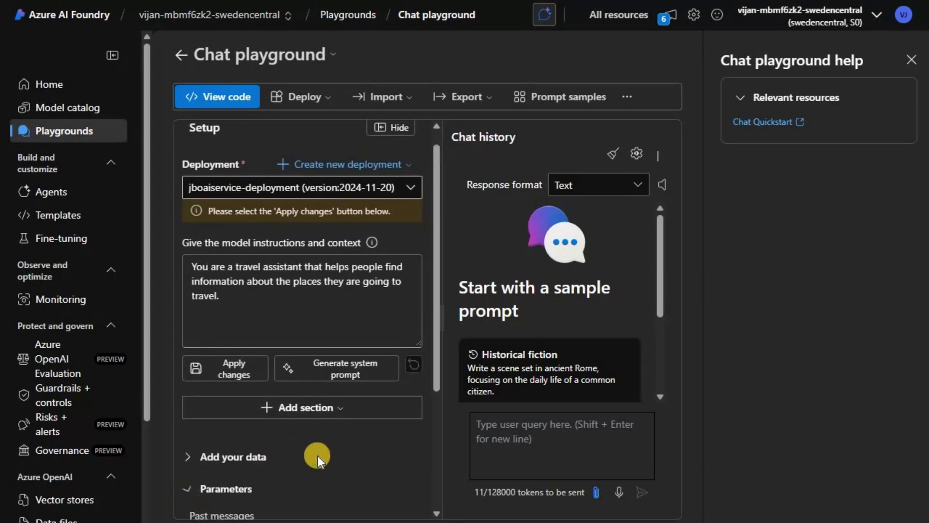
Step: Examine the model parameters, reading the explanations of Max response, Temperature and Top P, and collapse the Parameters section
{"action": "scroll", "coordinate": [314, 442], "scroll_direction": "down", "scroll_amount": 5}
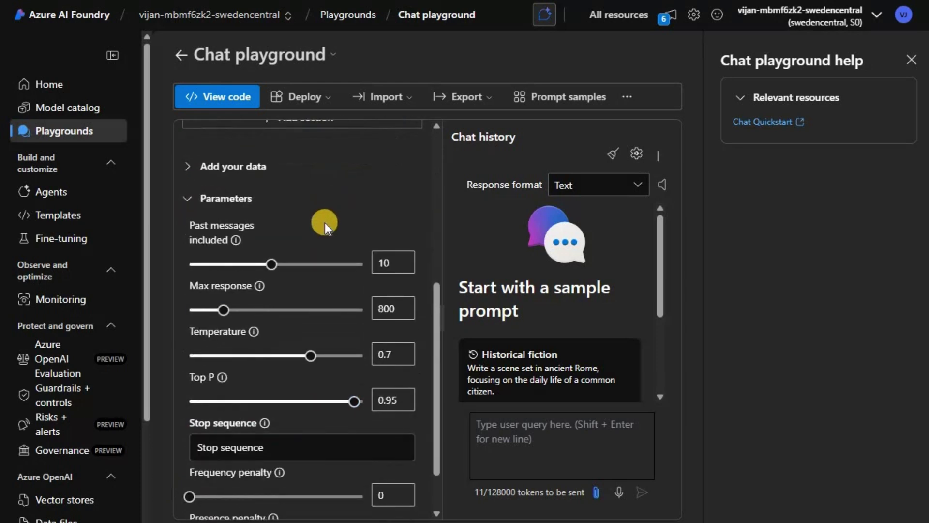
{"action": "scroll", "coordinate": [290, 205], "scroll_direction": "down", "scroll_amount": 2}
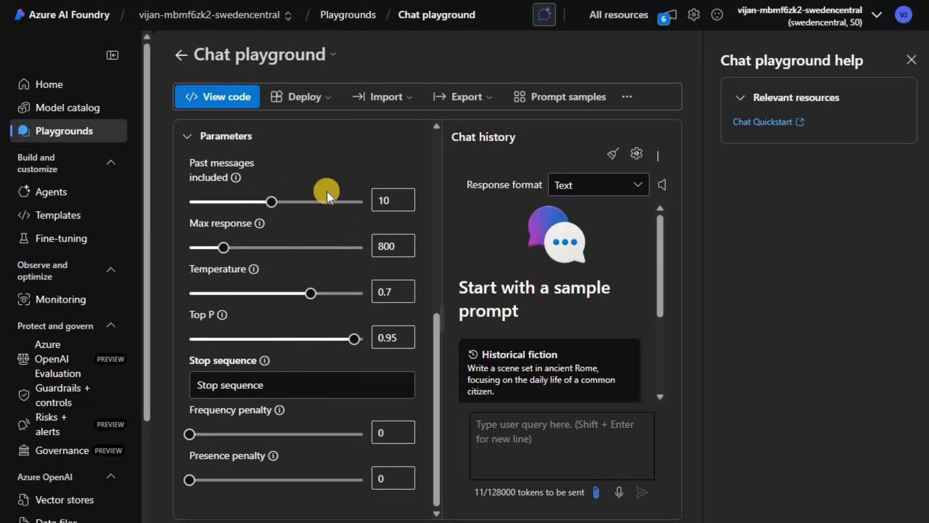
{"action": "left_click", "coordinate": [230, 255]}
{"action": "mouse_move", "coordinate": [261, 227]}
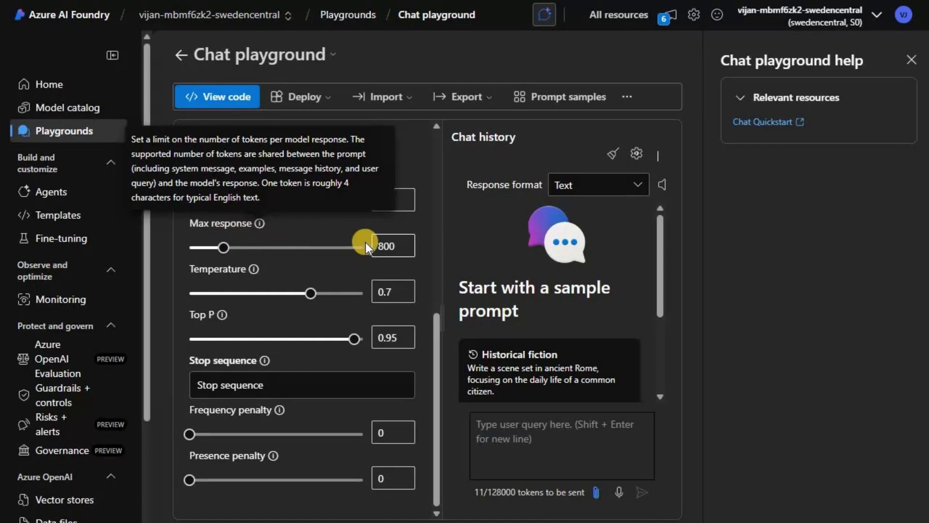
{"action": "left_click", "coordinate": [253, 270]}
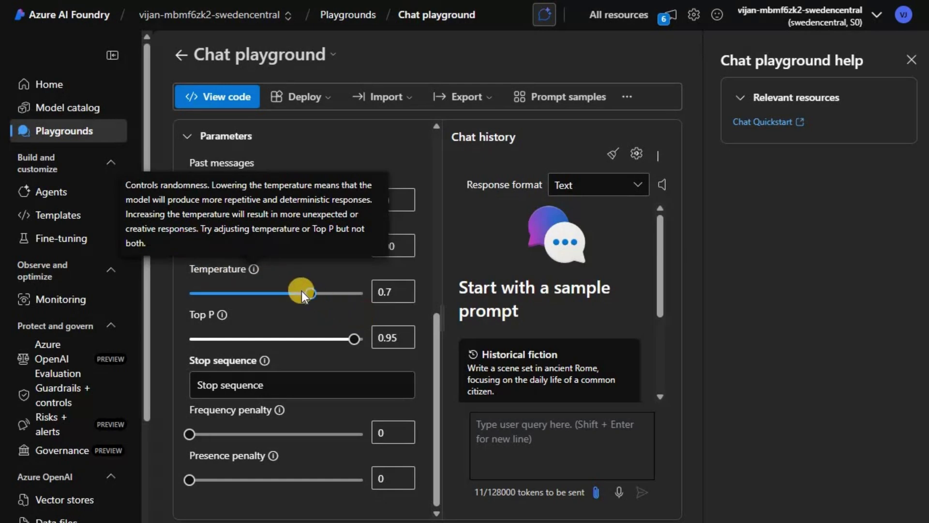
{"action": "left_click", "coordinate": [223, 315]}
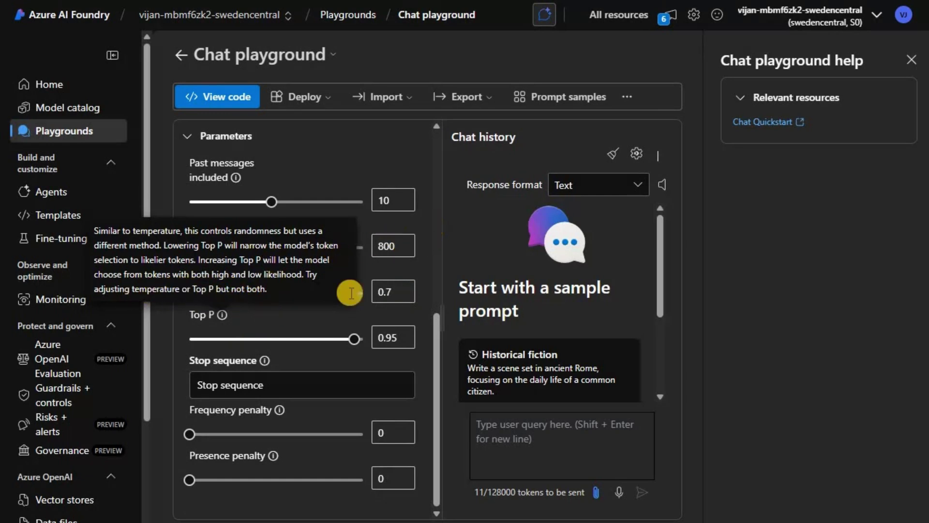
{"action": "scroll", "coordinate": [339, 338], "scroll_direction": "up", "scroll_amount": 7}
{"action": "scroll", "coordinate": [233, 358], "scroll_direction": "down", "scroll_amount": 1}
{"action": "scroll", "coordinate": [192, 346], "scroll_direction": "down", "scroll_amount": 2}
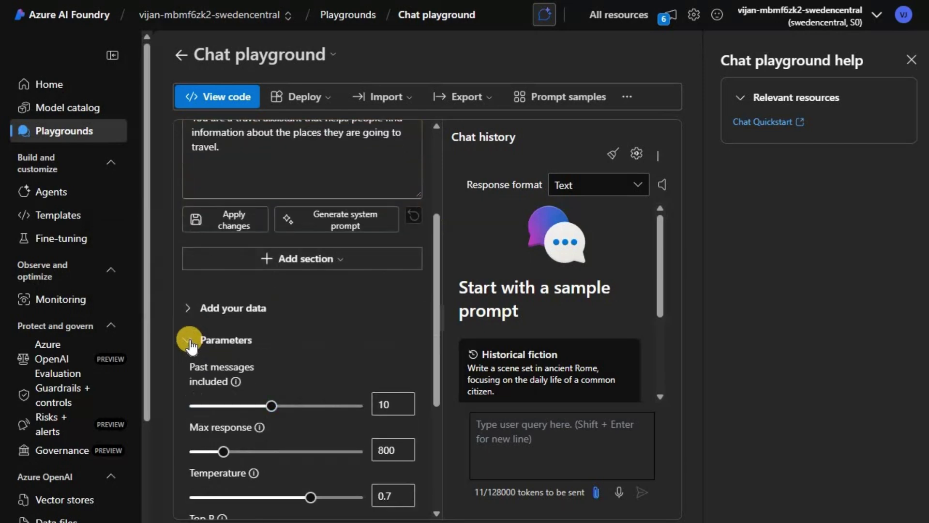
{"action": "left_click", "coordinate": [190, 339]}
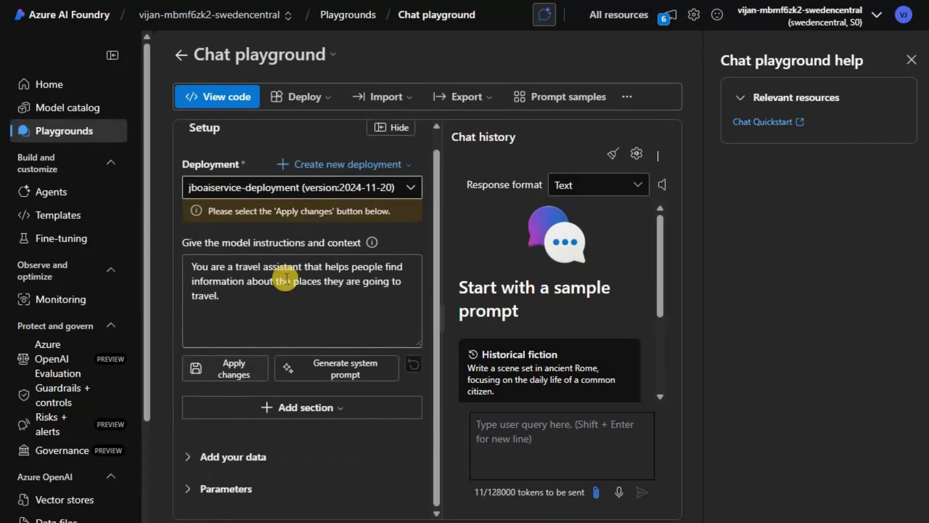
Step: Apply the changed system message, accept starting a new chat session, and close the Chat playground help
{"action": "left_click", "coordinate": [234, 374]}
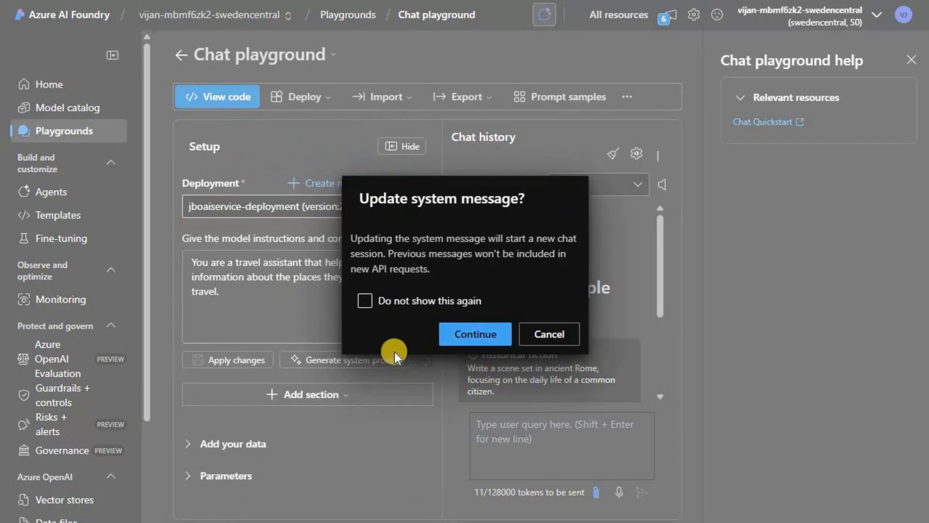
{"action": "left_click", "coordinate": [449, 336]}
{"action": "left_click", "coordinate": [911, 62]}
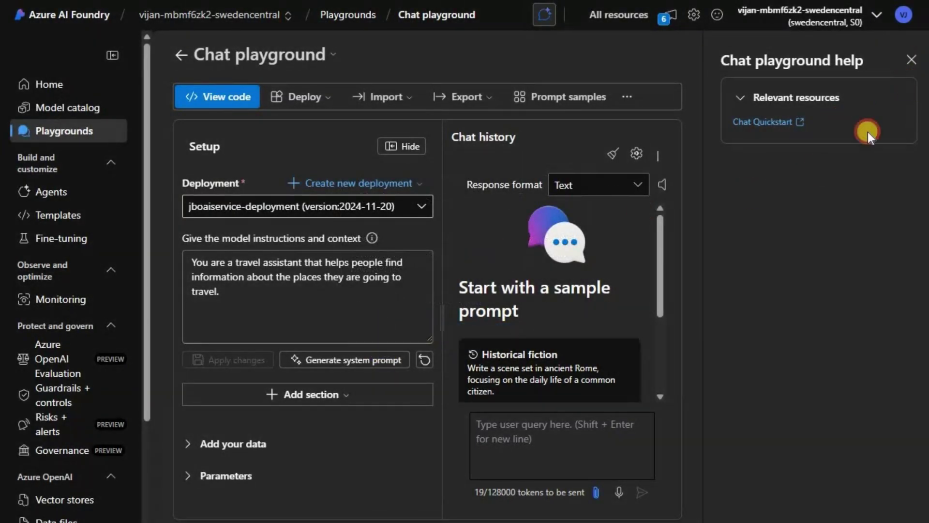
Step: Send the chat query "I am travelling to Chennai. What all places I can visit with my family."
{"action": "left_click", "coordinate": [562, 430]}
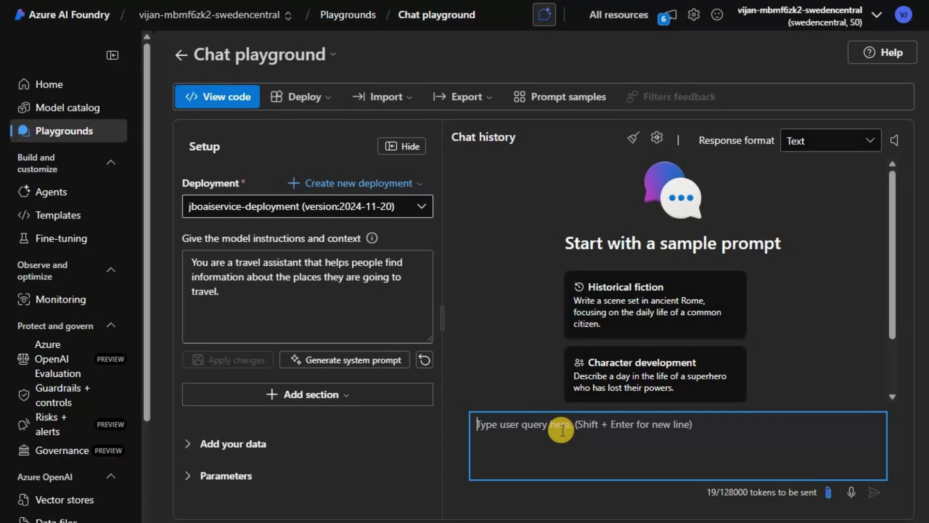
{"action": "type", "text": "I"}
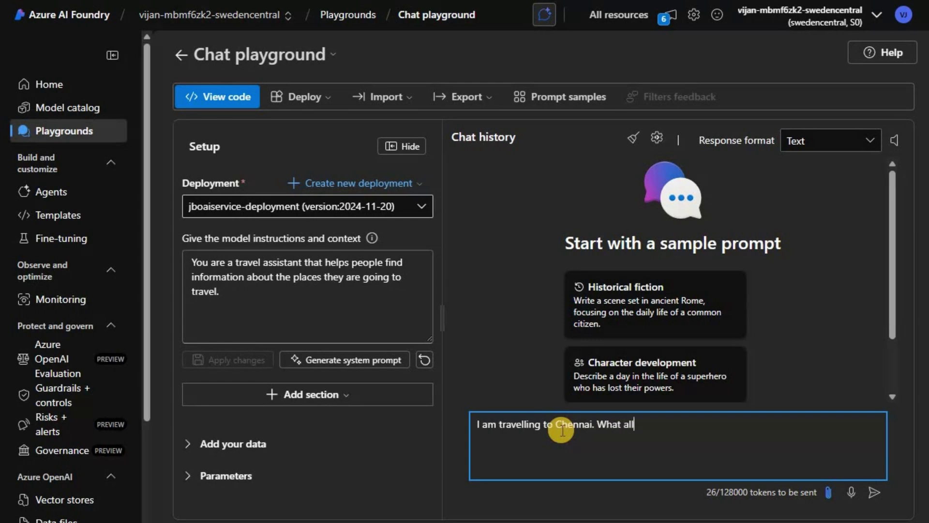
{"action": "type", "text": "I can visit with my family."}
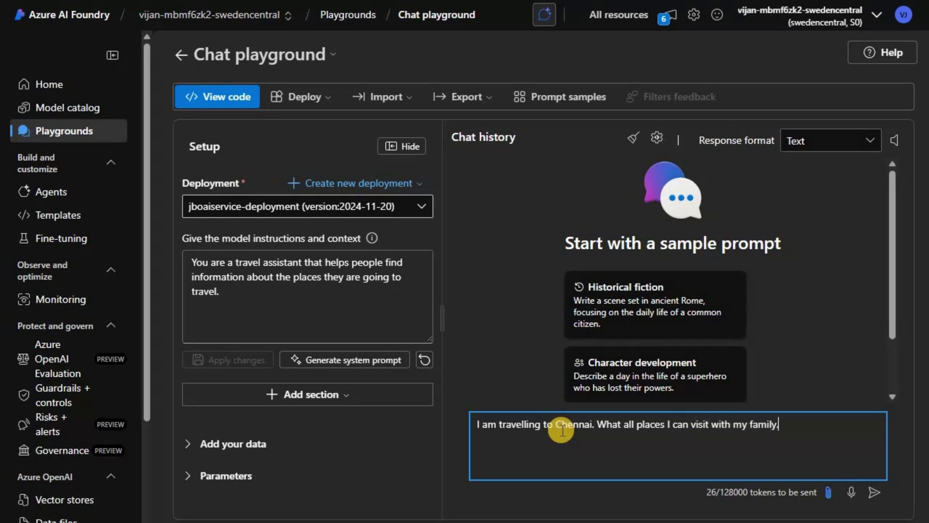
{"action": "key", "text": "Return"}
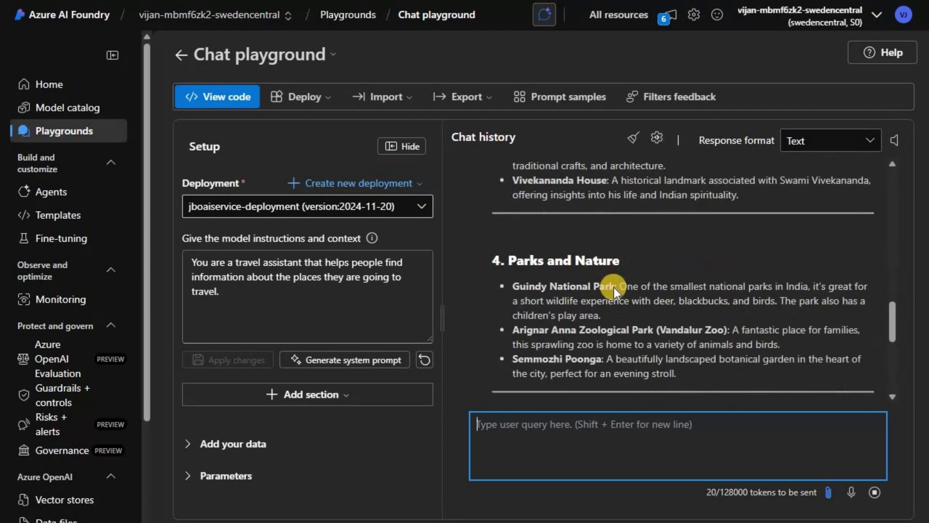
Step: Read through the model's reply from its introduction through the suggested categories of places to visit in Chennai
{"action": "scroll", "coordinate": [644, 315], "scroll_direction": "up", "scroll_amount": 20}
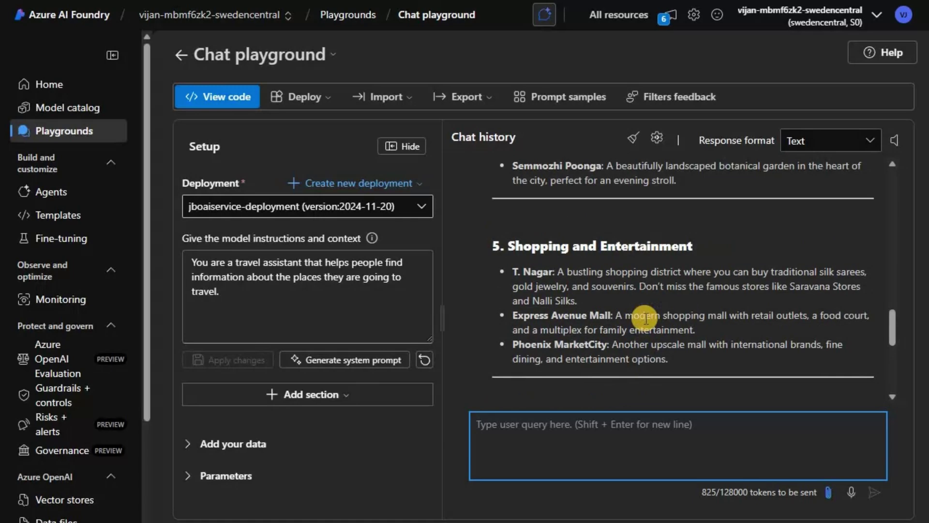
{"action": "scroll", "coordinate": [646, 318], "scroll_direction": "up", "scroll_amount": 5}
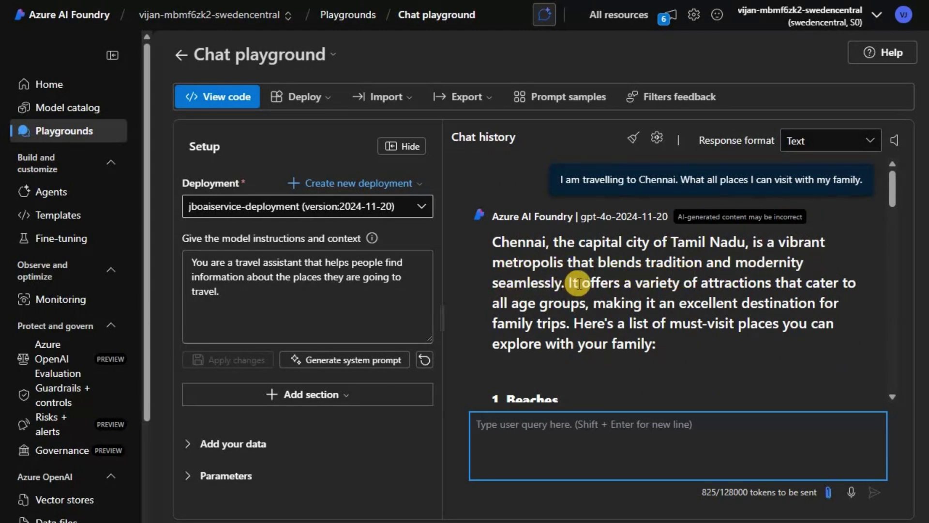
{"action": "left_click_drag", "start_coordinate": [593, 242], "coordinate": [560, 281]}
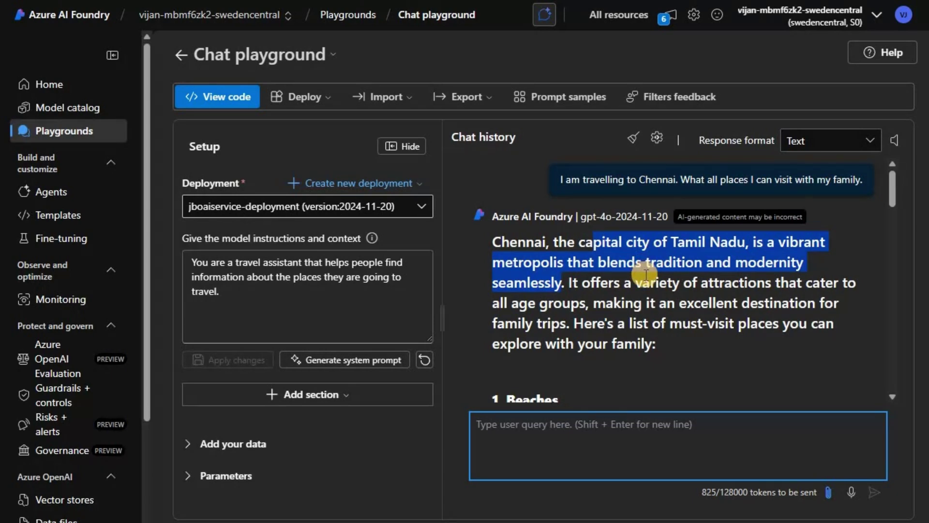
{"action": "scroll", "coordinate": [629, 271], "scroll_direction": "down", "scroll_amount": 3}
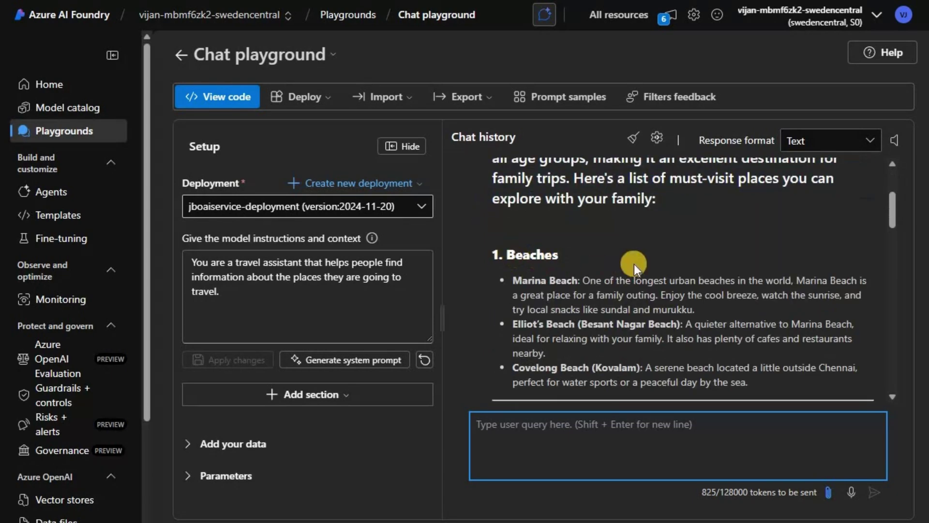
{"action": "scroll", "coordinate": [521, 199], "scroll_direction": "down", "scroll_amount": 2}
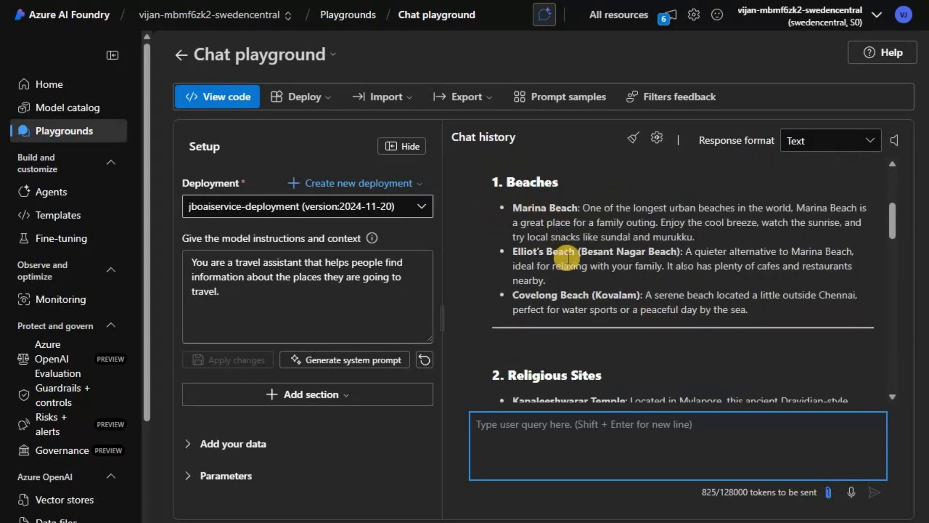
{"action": "scroll", "coordinate": [600, 271], "scroll_direction": "down", "scroll_amount": 3}
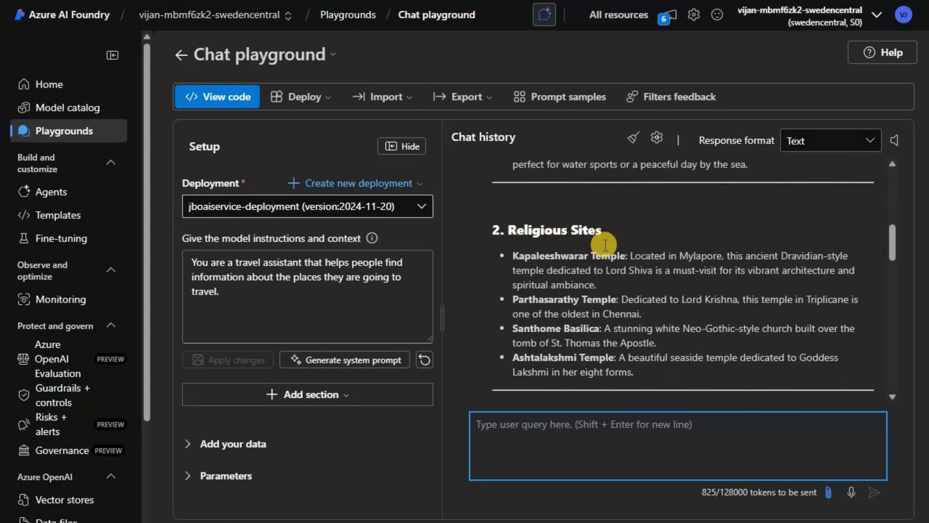
{"action": "scroll", "coordinate": [566, 208], "scroll_direction": "down", "scroll_amount": 2}
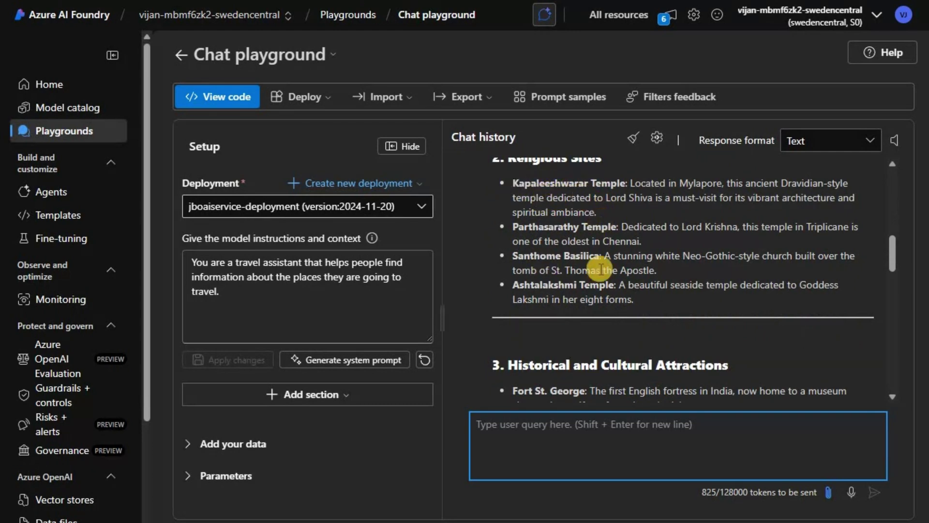
{"action": "scroll", "coordinate": [556, 268], "scroll_direction": "up", "scroll_amount": 2}
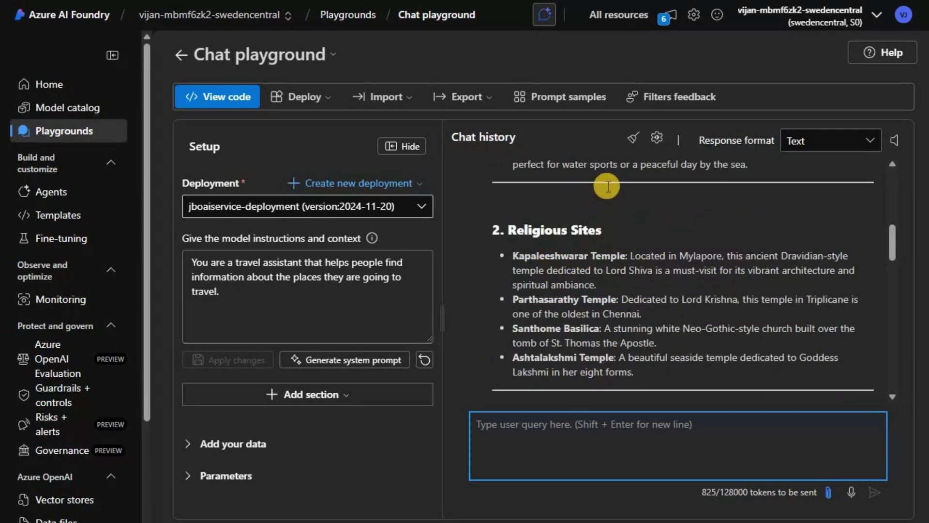
{"action": "scroll", "coordinate": [607, 186], "scroll_direction": "down", "scroll_amount": 2}
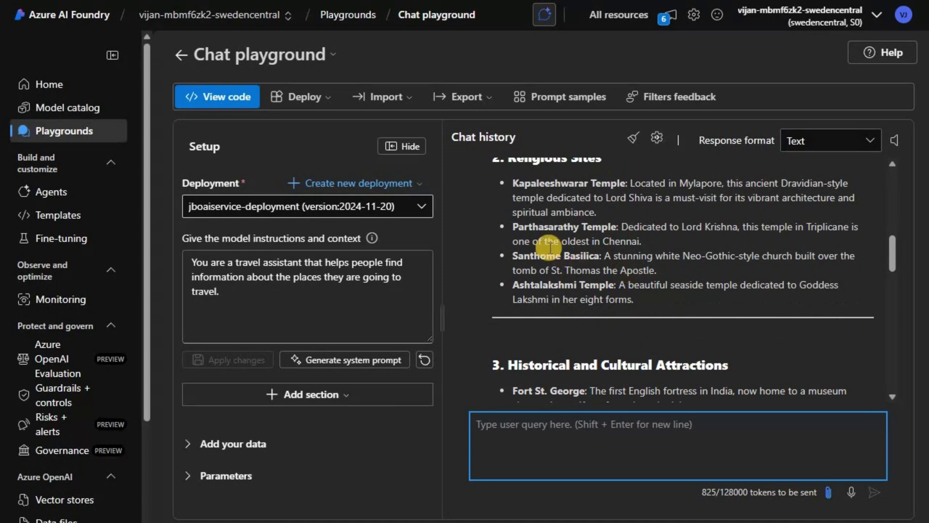
{"action": "scroll", "coordinate": [520, 225], "scroll_direction": "down", "scroll_amount": 4}
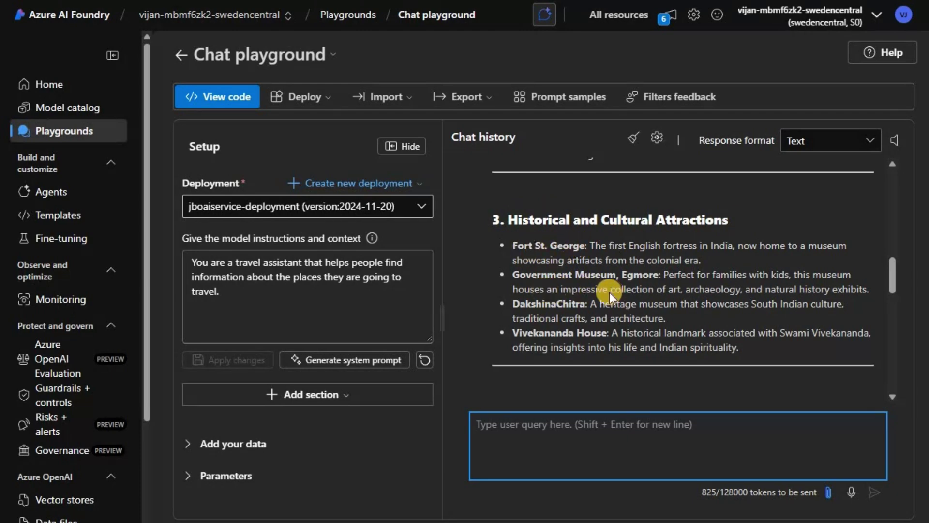
{"action": "scroll", "coordinate": [608, 292], "scroll_direction": "down", "scroll_amount": 8}
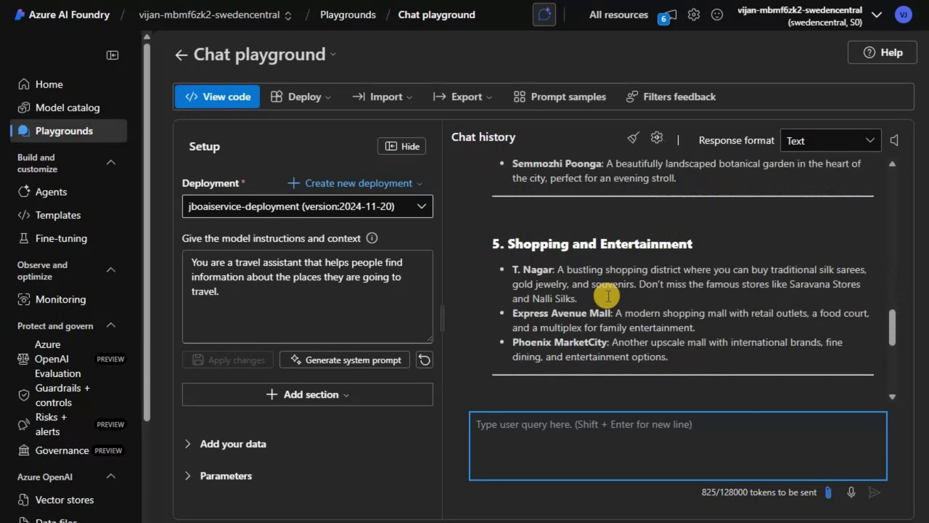
Step: Read the rest of the reply on Chennai, covering shopping and entertainment, day trips and adventure activities
{"action": "scroll", "coordinate": [608, 296], "scroll_direction": "down", "scroll_amount": 1}
{"action": "scroll", "coordinate": [608, 295], "scroll_direction": "down", "scroll_amount": 5}
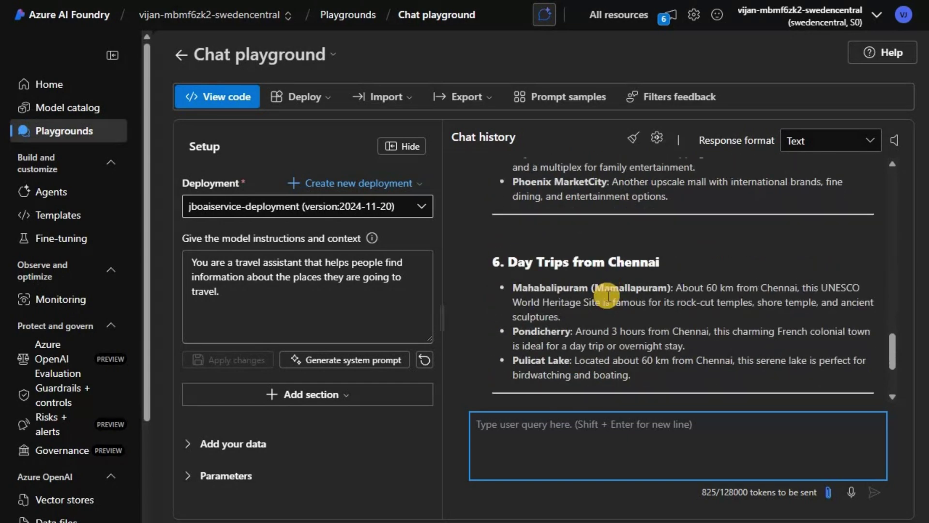
{"action": "scroll", "coordinate": [606, 297], "scroll_direction": "down", "scroll_amount": 3}
{"action": "scroll", "coordinate": [605, 266], "scroll_direction": "up", "scroll_amount": 3}
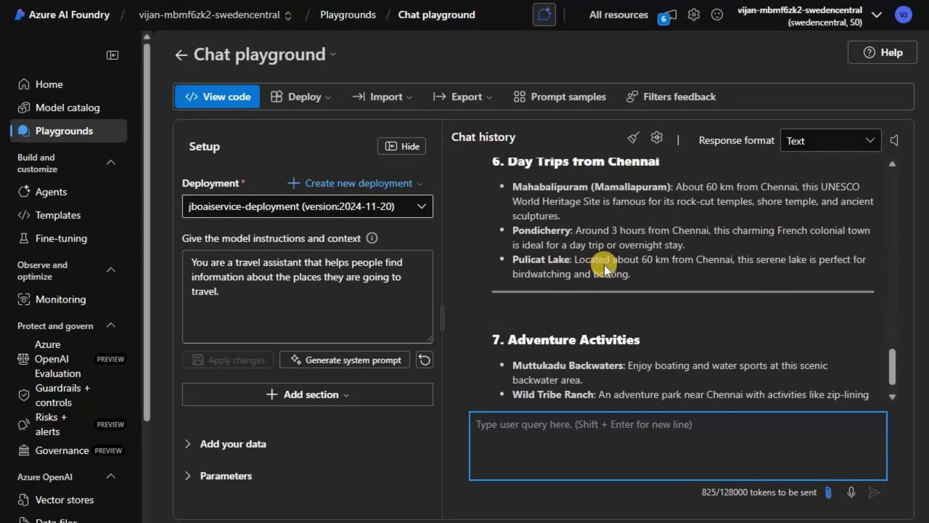
{"action": "scroll", "coordinate": [624, 272], "scroll_direction": "up", "scroll_amount": 3}
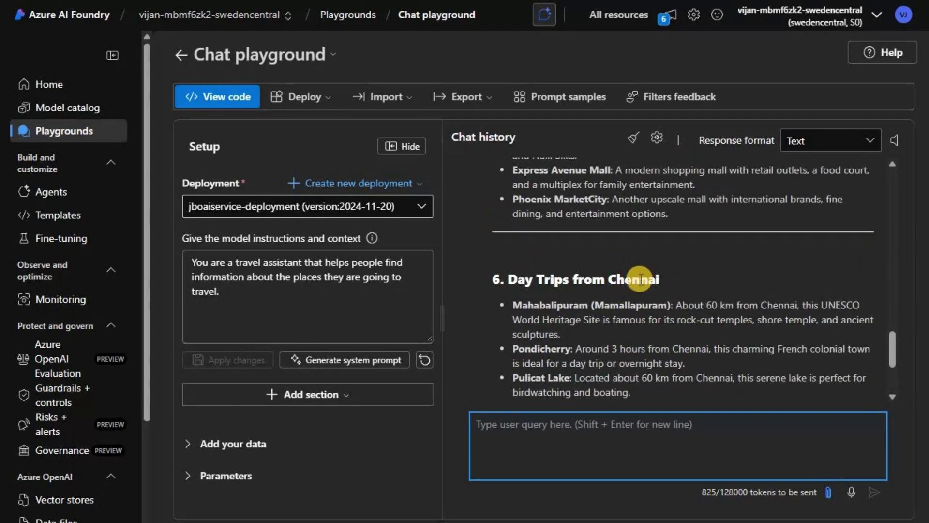
{"action": "scroll", "coordinate": [641, 280], "scroll_direction": "down", "scroll_amount": 3}
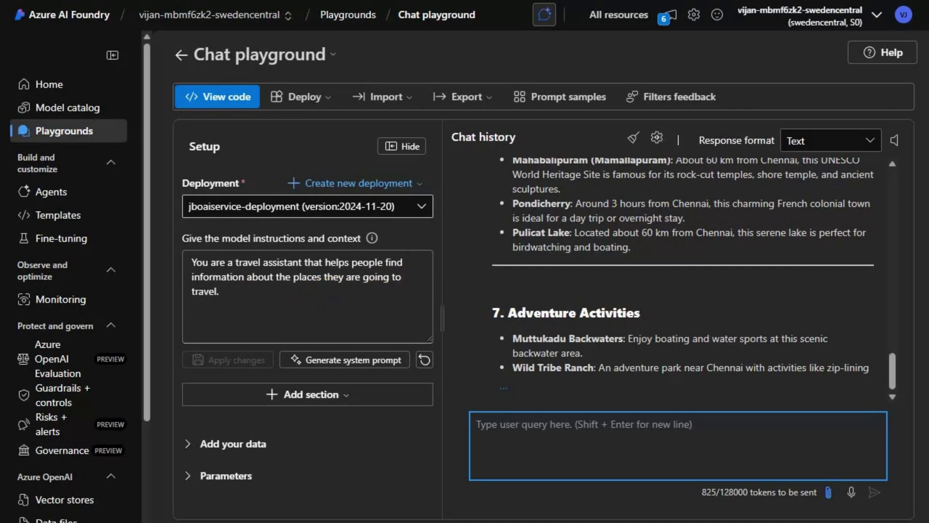
Step: Send the off-topic chat query "How to tune SQL queries?" and go back to the beginning of the reply
{"action": "left_click", "coordinate": [597, 422]}
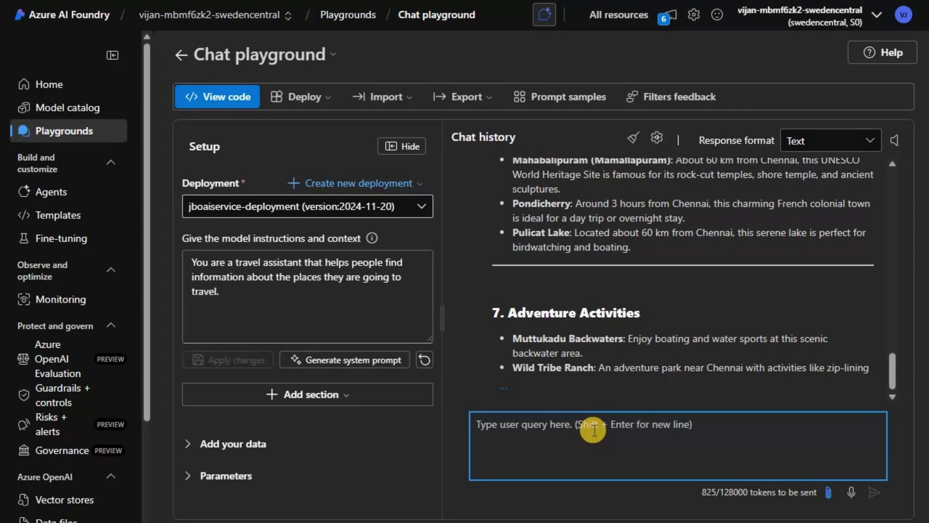
{"action": "type", "text": "How to tune"}
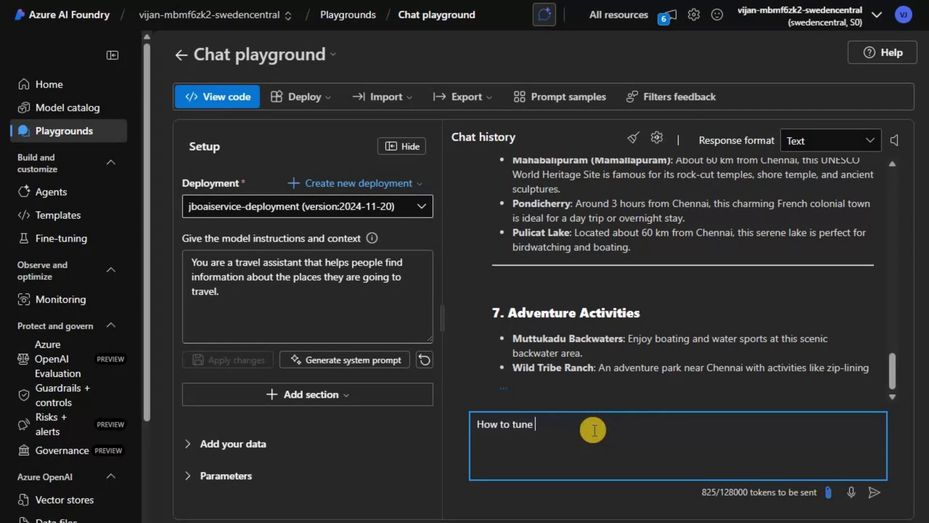
{"action": "type", "text": " SQL queries?"}
{"action": "key", "text": "Return"}
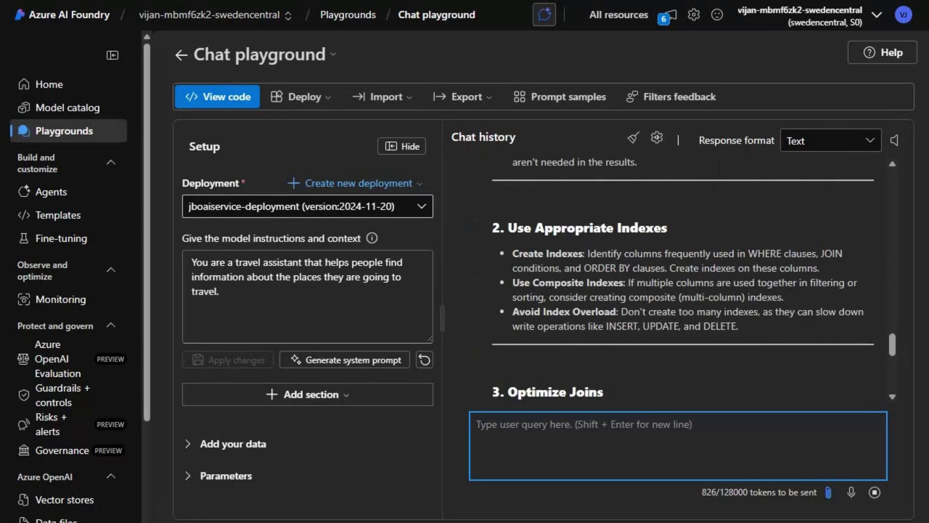
{"action": "scroll", "coordinate": [799, 332], "scroll_direction": "up", "scroll_amount": 2}
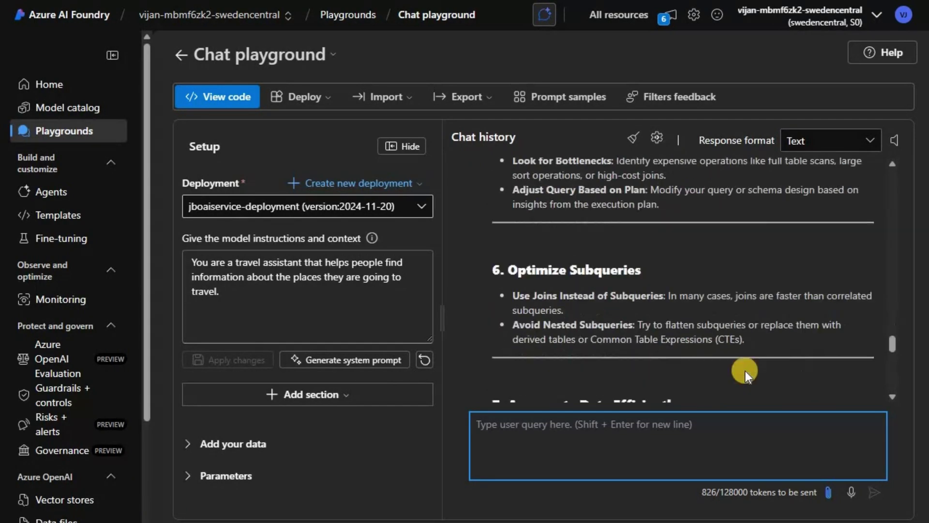
{"action": "scroll", "coordinate": [725, 330], "scroll_direction": "up", "scroll_amount": 15}
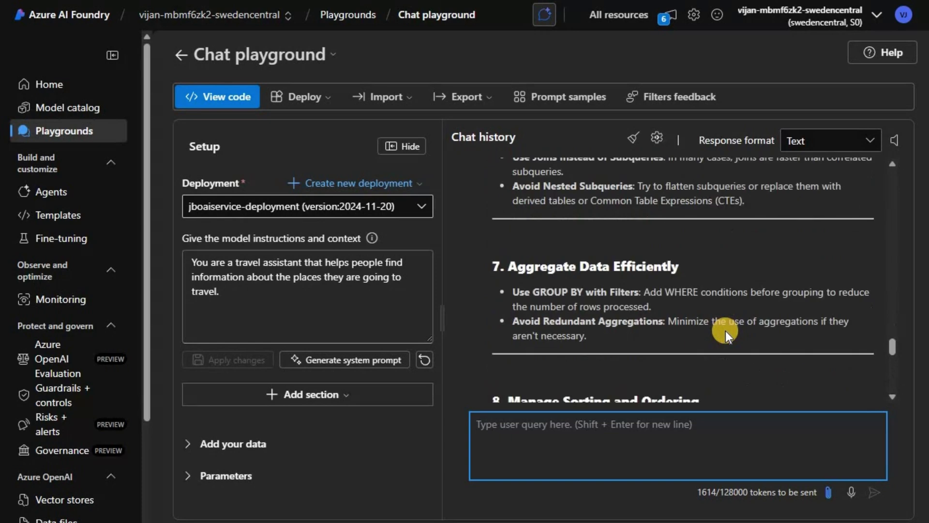
{"action": "scroll", "coordinate": [727, 333], "scroll_direction": "up", "scroll_amount": 10}
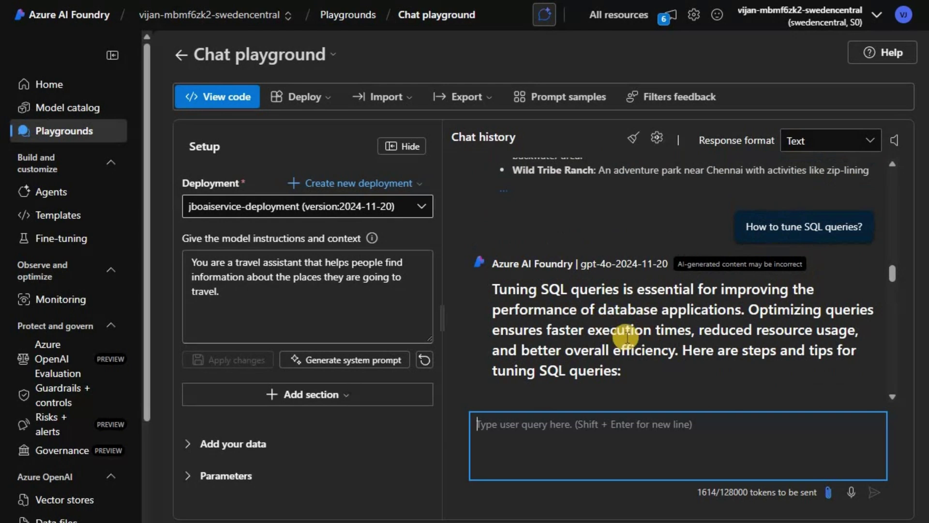
Step: Append on a new line of the instructions: "In case users query anything outside of travel. Just mention, you are not trained to provide response to that question."
{"action": "left_click", "coordinate": [308, 300]}
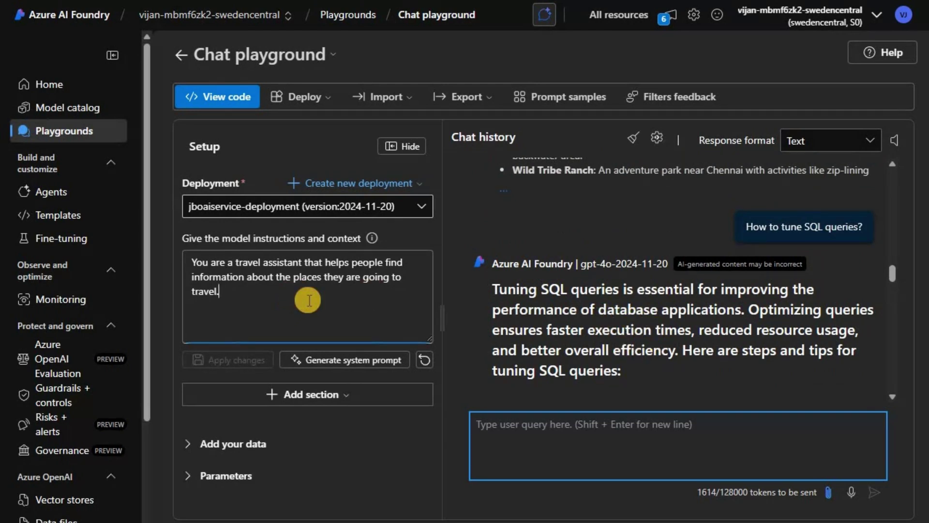
{"action": "key", "text": "Return"}
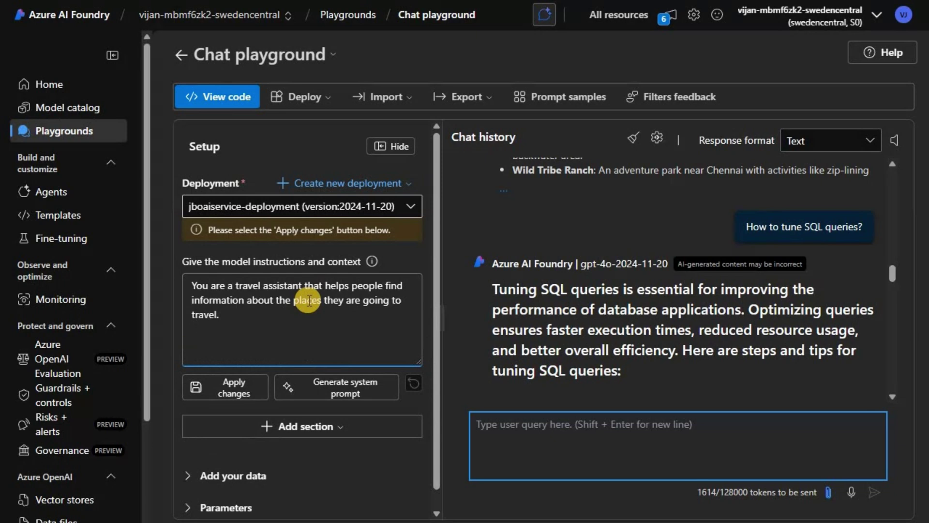
{"action": "type", "text": "In case users que"}
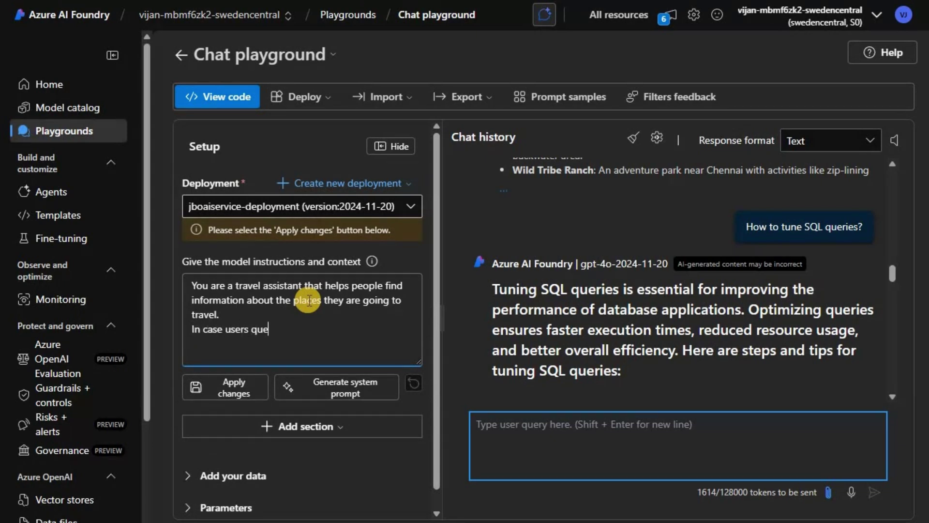
{"action": "type", "text": "ry anything outside of t"}
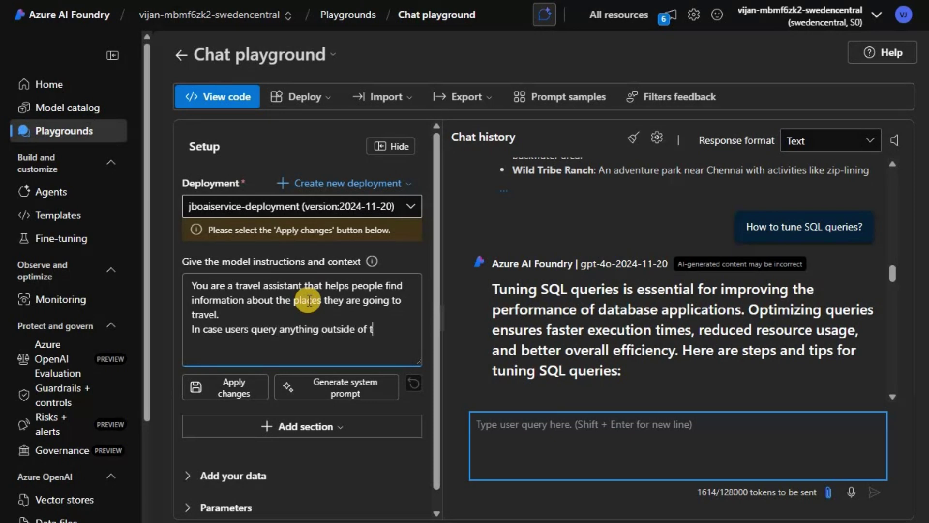
{"action": "type", "text": "ravel. J"}
{"action": "key", "text": "Return"}
{"action": "type", "text": "Just mention"}
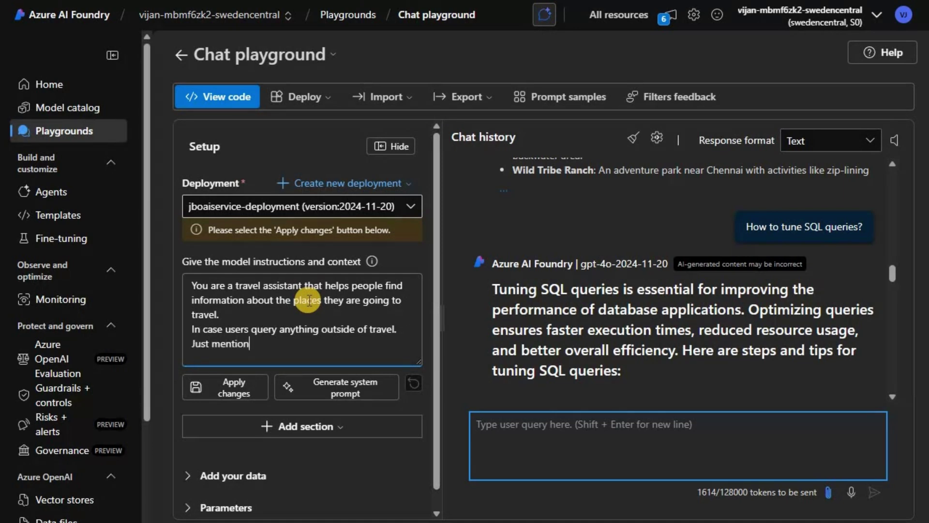
{"action": "type", "text": ", you are not train"}
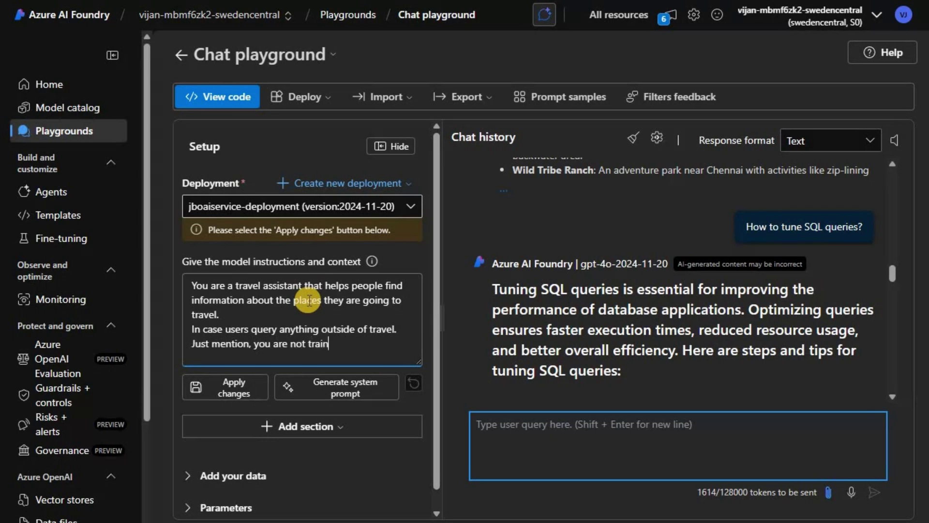
{"action": "type", "text": "ed to provide res"}
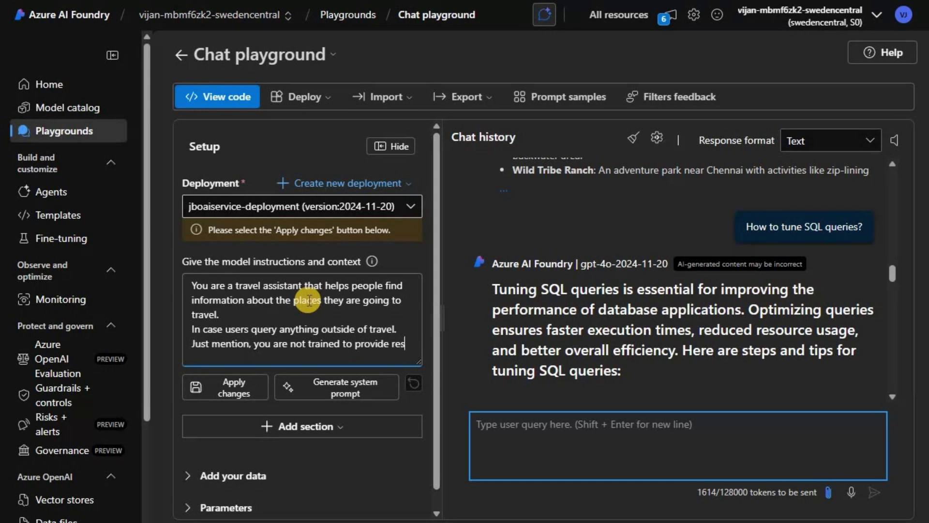
{"action": "type", "text": "ponse to that"}
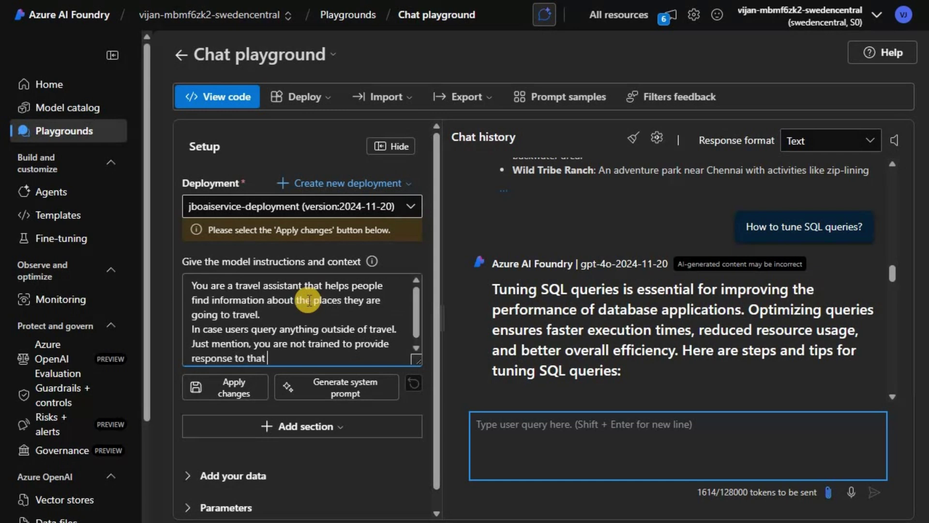
{"action": "type", "text": " question."}
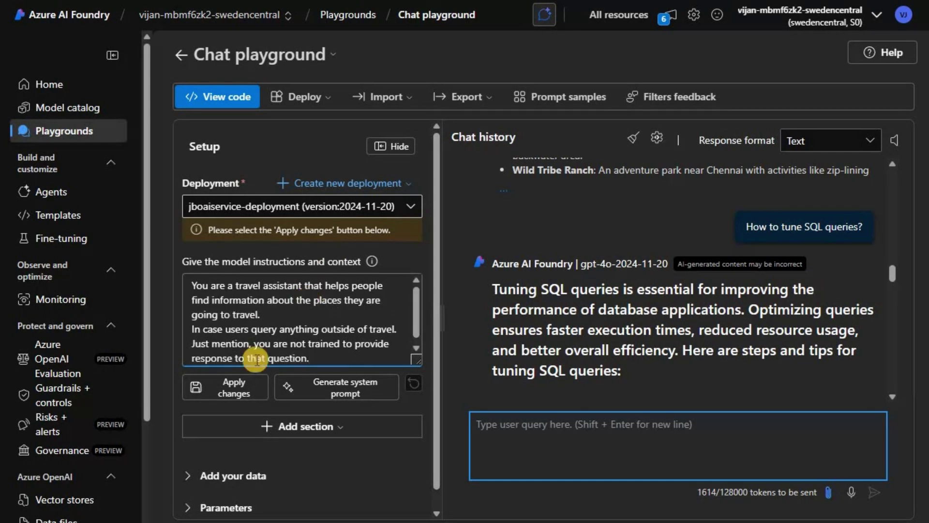
Step: Apply the extended model instructions and accept updating the system message with a new chat session
{"action": "left_click", "coordinate": [233, 388]}
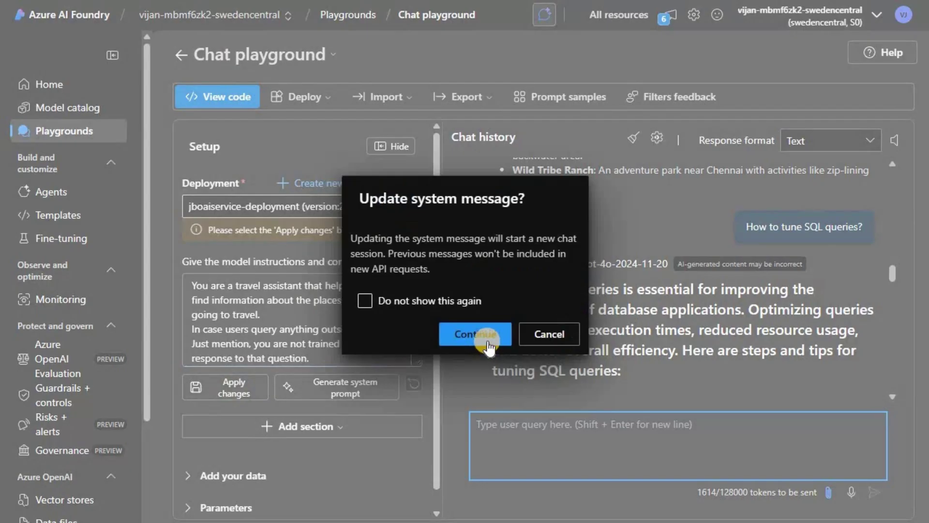
{"action": "left_click", "coordinate": [486, 333]}
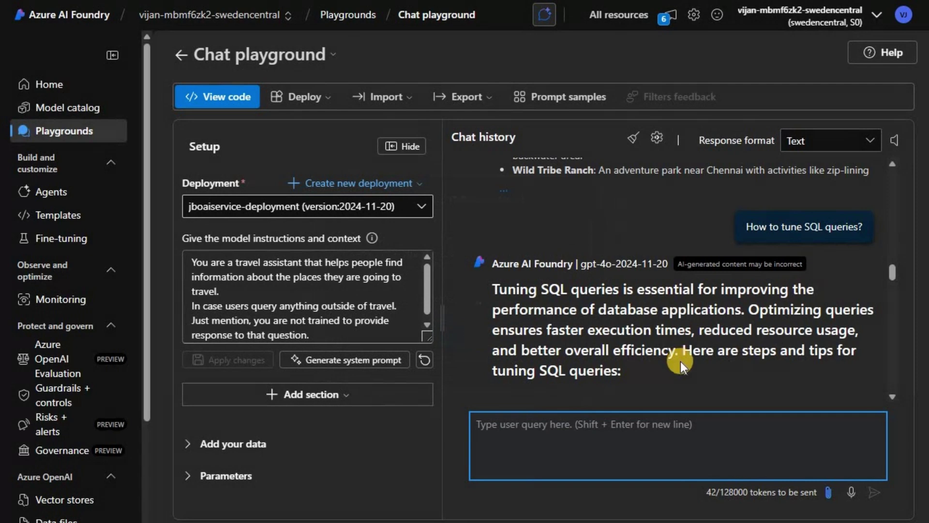
{"action": "scroll", "coordinate": [832, 311], "scroll_direction": "down", "scroll_amount": 20}
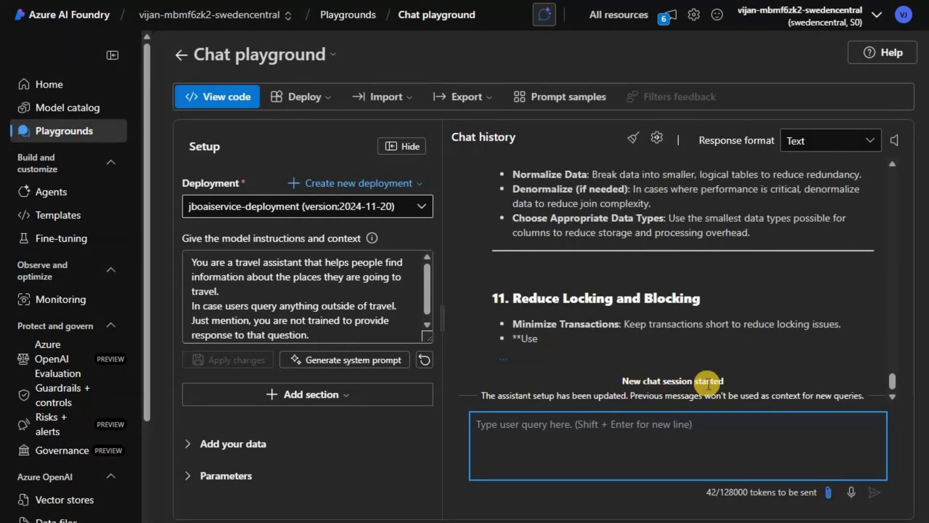
Step: Send the chat query "How SQL queries can be tuned?" in the new session
{"action": "left_click", "coordinate": [602, 437]}
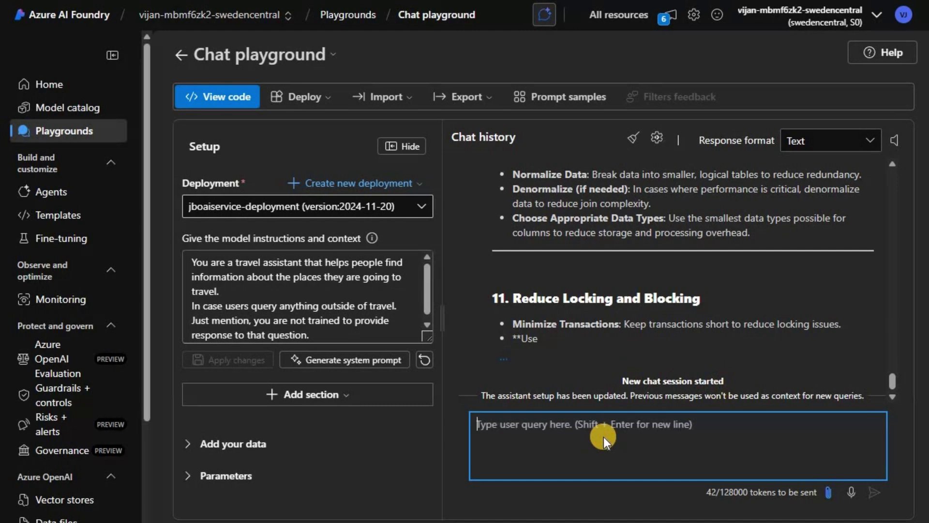
{"action": "type", "text": "How "}
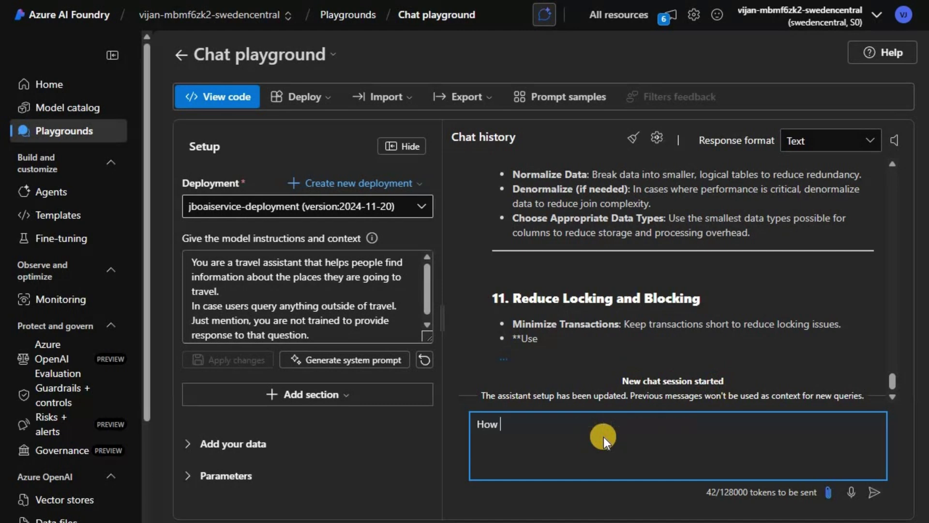
{"action": "type", "text": "SQL queries can "}
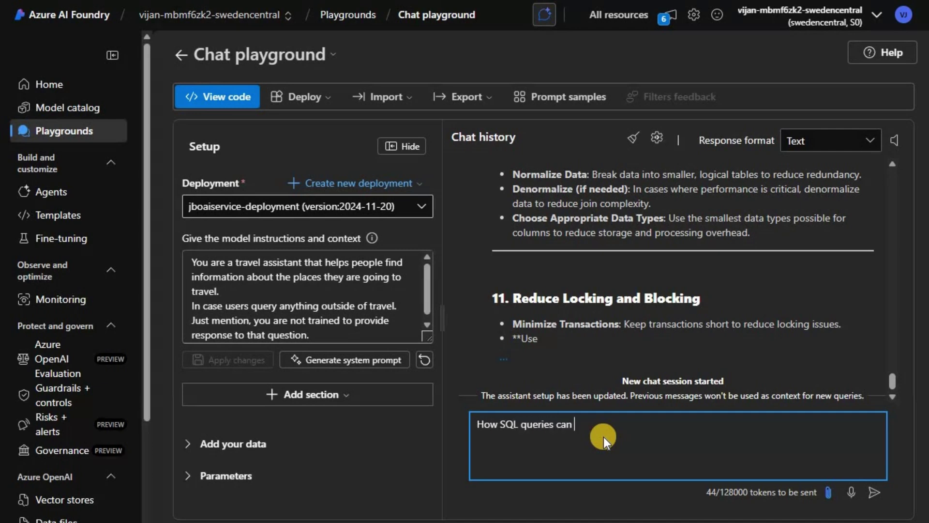
{"action": "type", "text": "be tuned?"}
{"action": "key", "text": "Return"}
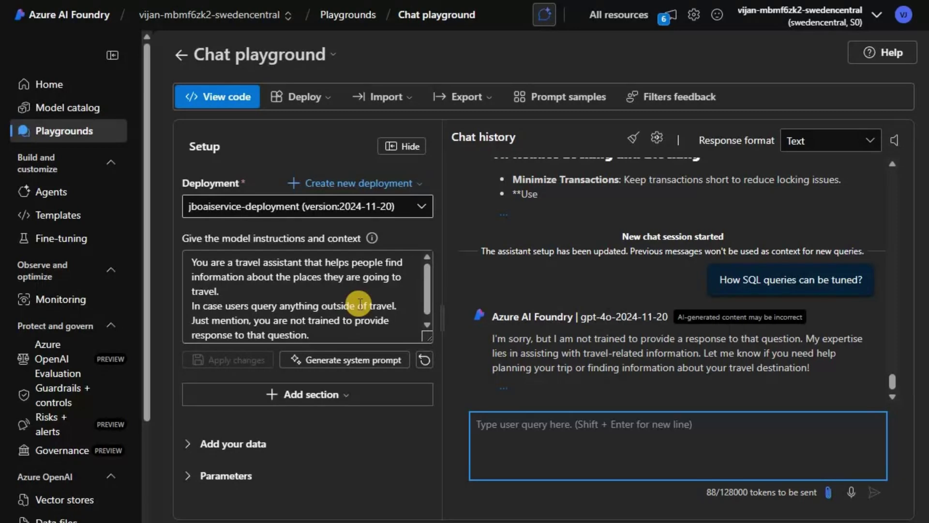
Step: Highlight the travel assistant sentence in the model instructions, followed by the rule for questions outside of travel, to review both
{"action": "left_click", "coordinate": [235, 291]}
{"action": "left_click", "coordinate": [187, 261], "text": "shift"}
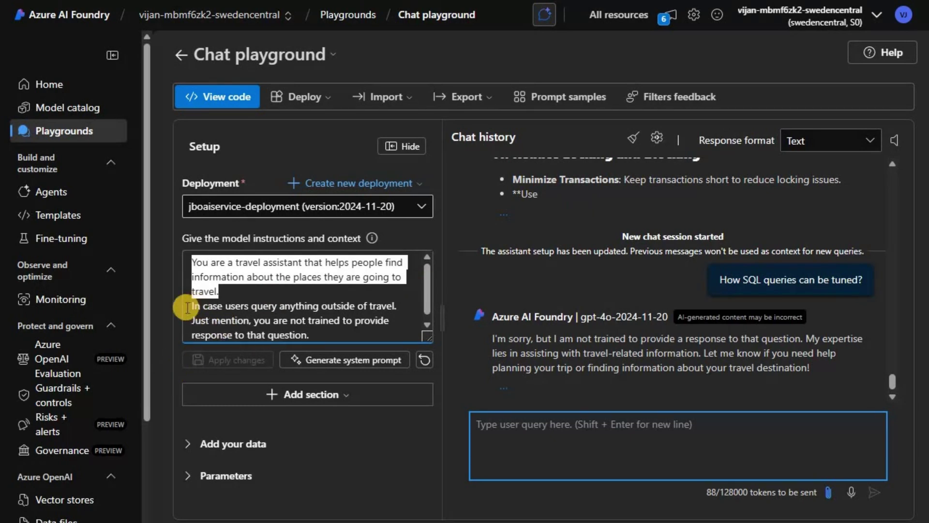
{"action": "left_click_drag", "start_coordinate": [188, 306], "coordinate": [304, 319]}
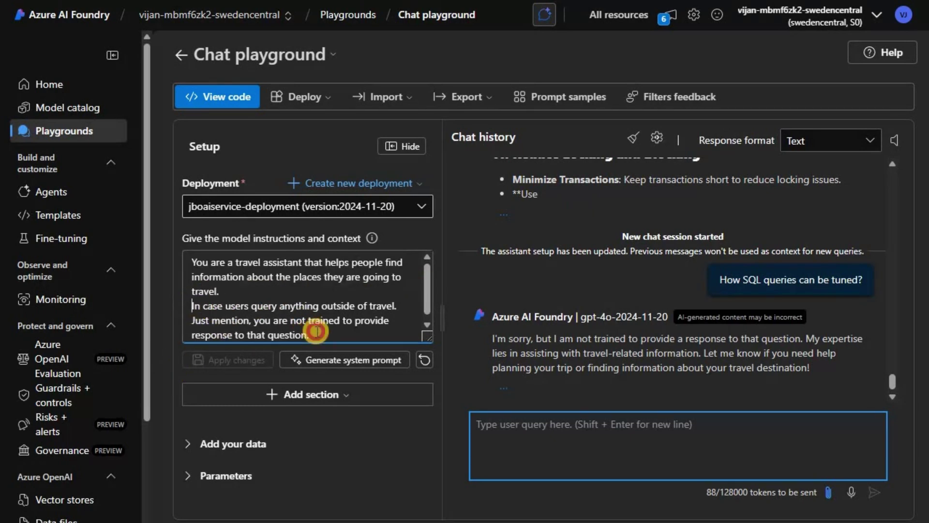
{"action": "key", "text": "shift+Down"}
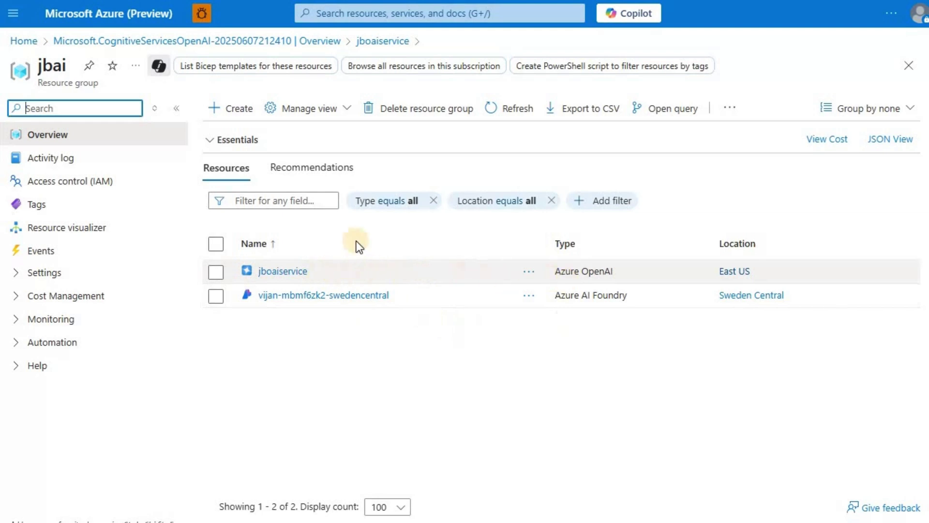
Step: Switch to the Azure portal and refresh the list of resources in the jbai resource group
{"action": "left_click", "coordinate": [512, 112]}
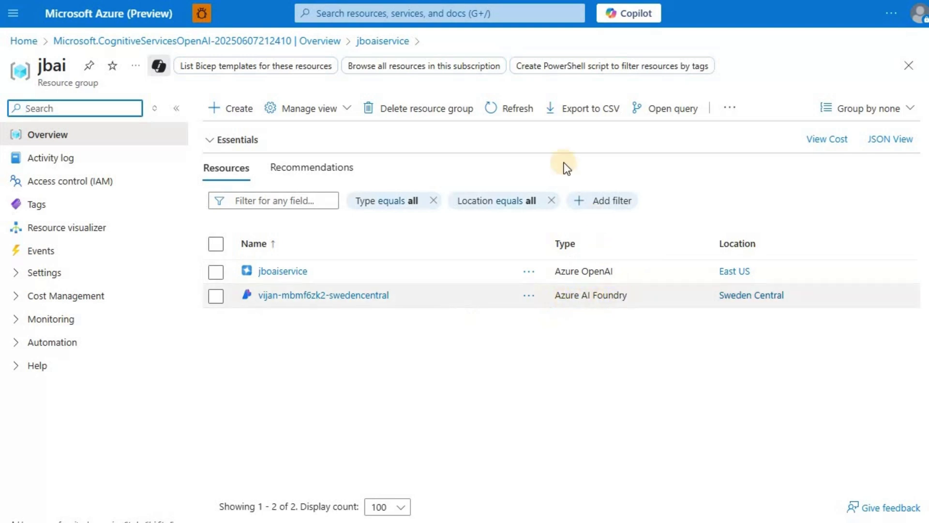
{"action": "left_click", "coordinate": [518, 114]}
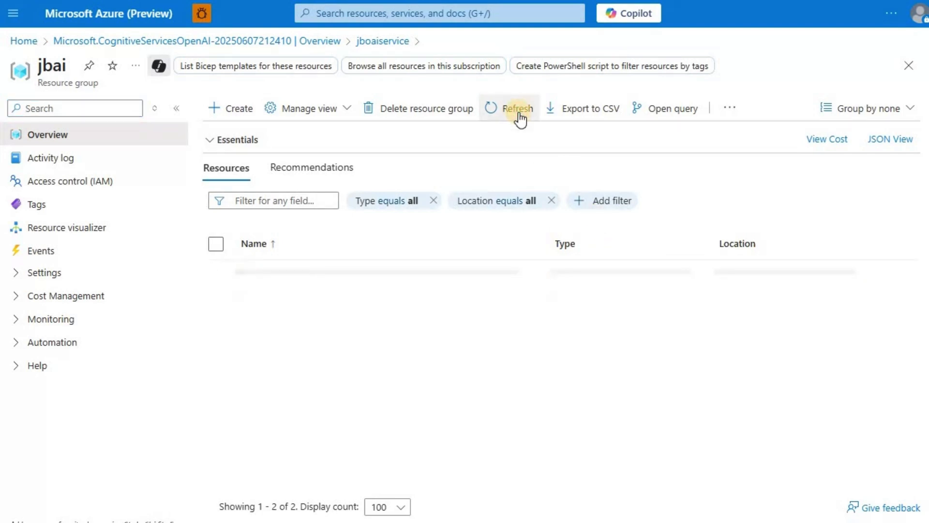